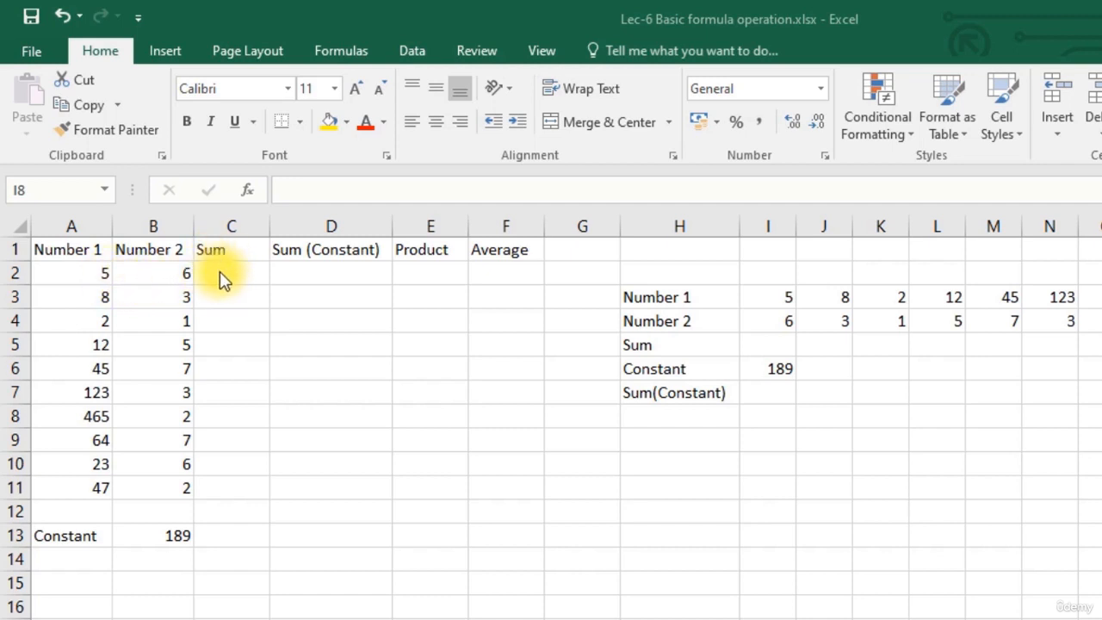
# Review the empty Sum, Sum (Constant), Product and Average columns, covering the range C2:F11
pyautogui.click(239, 222)
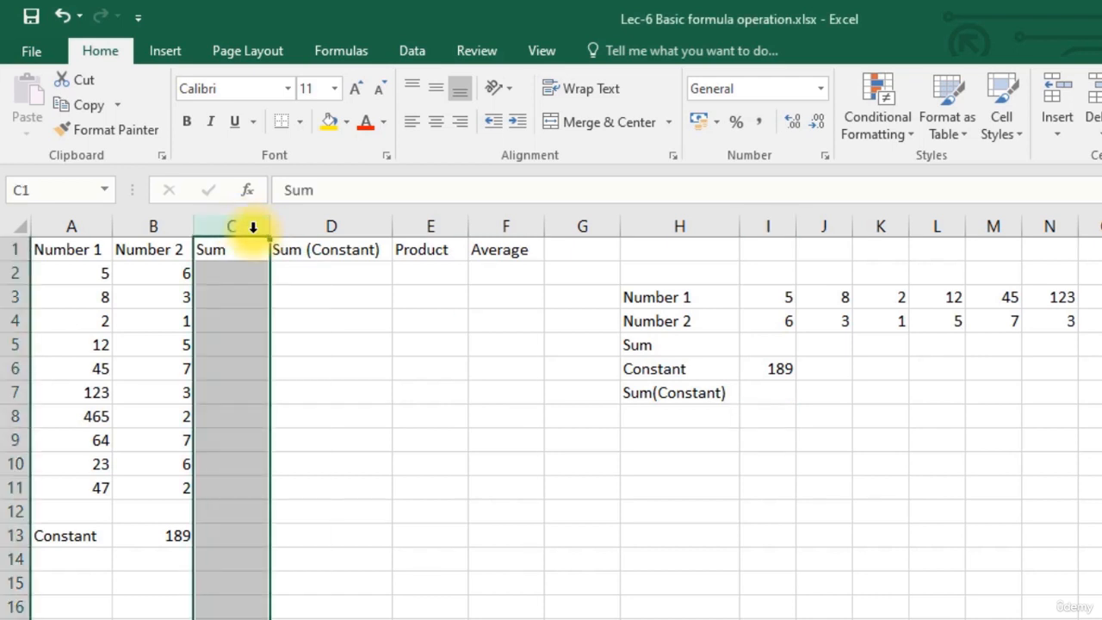
pyautogui.click(328, 225)
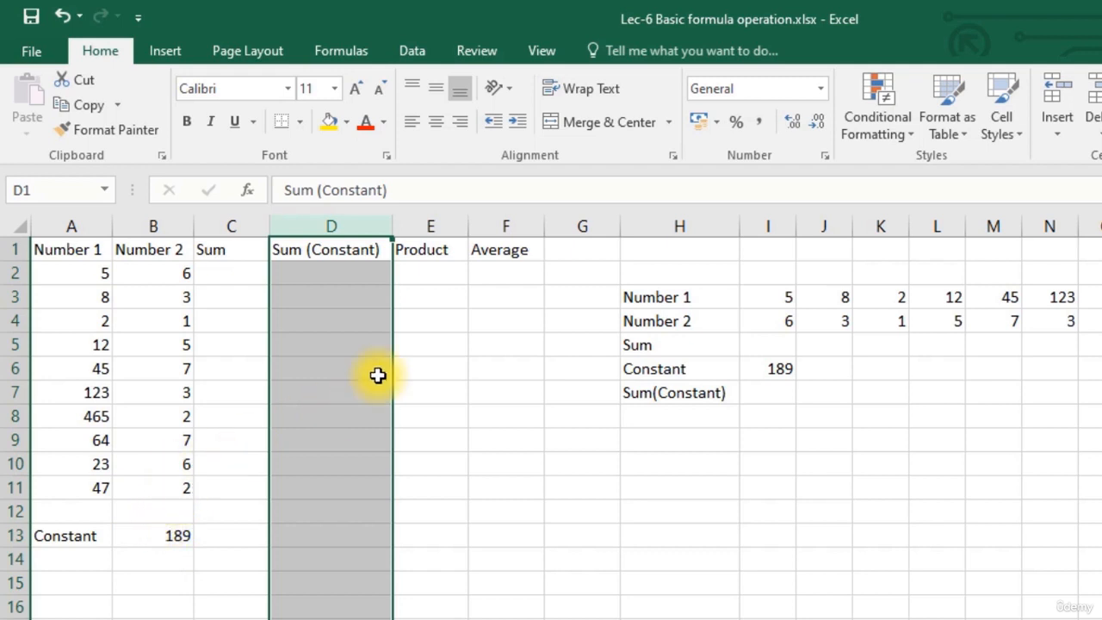
pyautogui.click(431, 226)
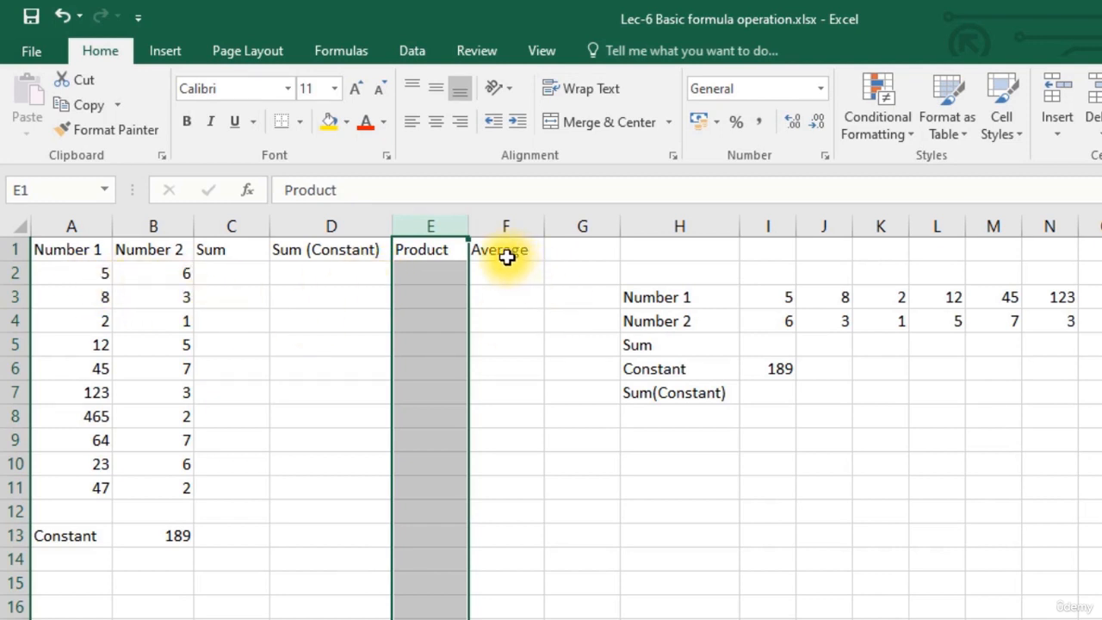
pyautogui.click(501, 224)
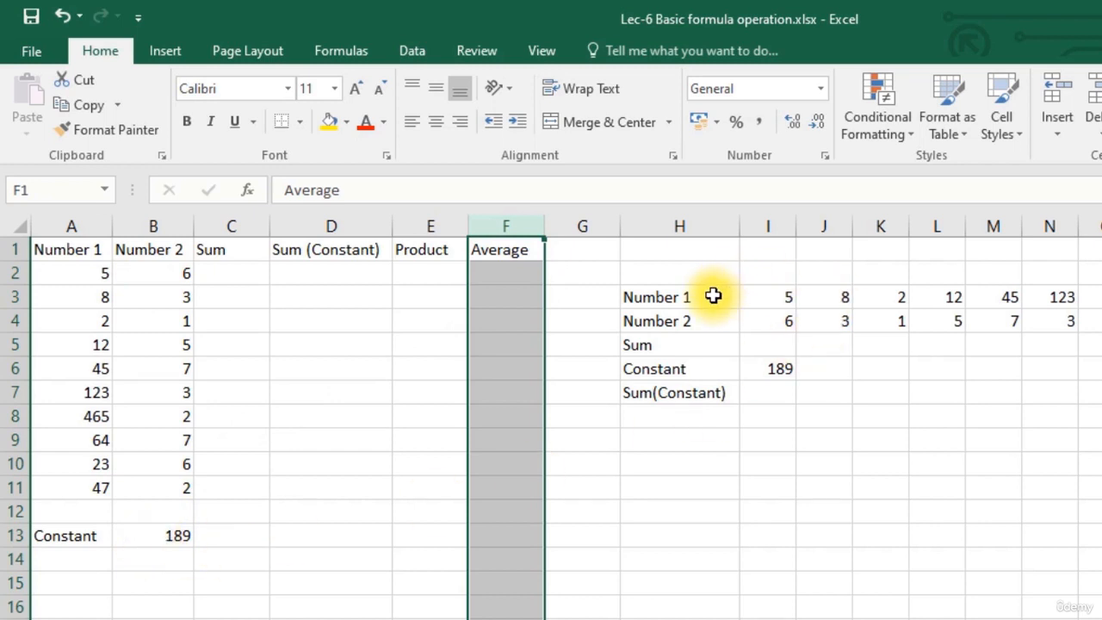
pyautogui.click(400, 268)
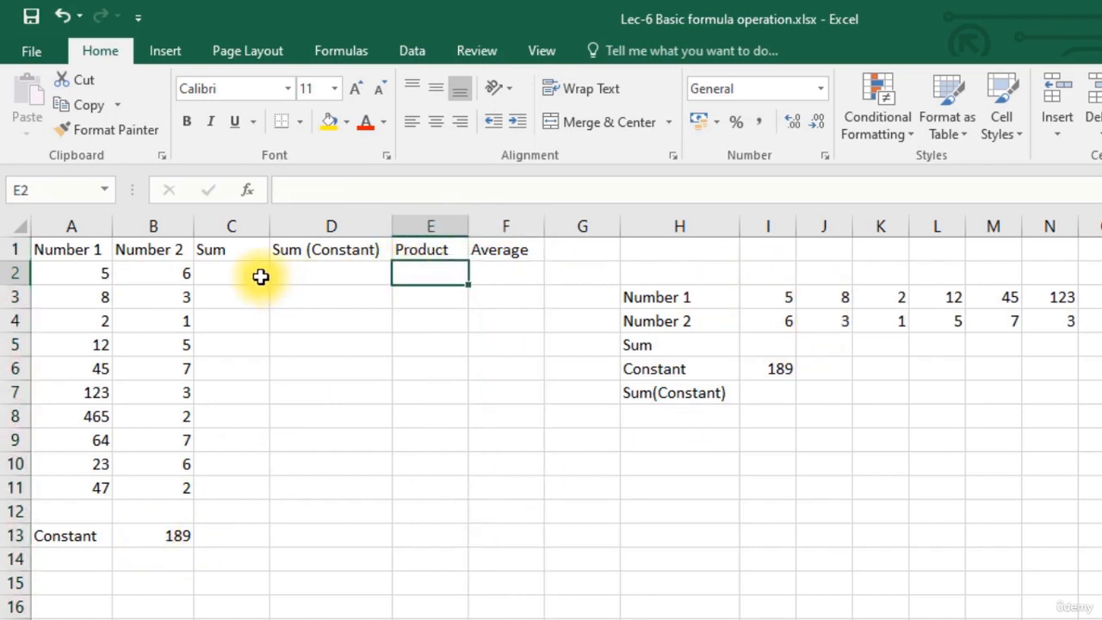
pyautogui.click(257, 274)
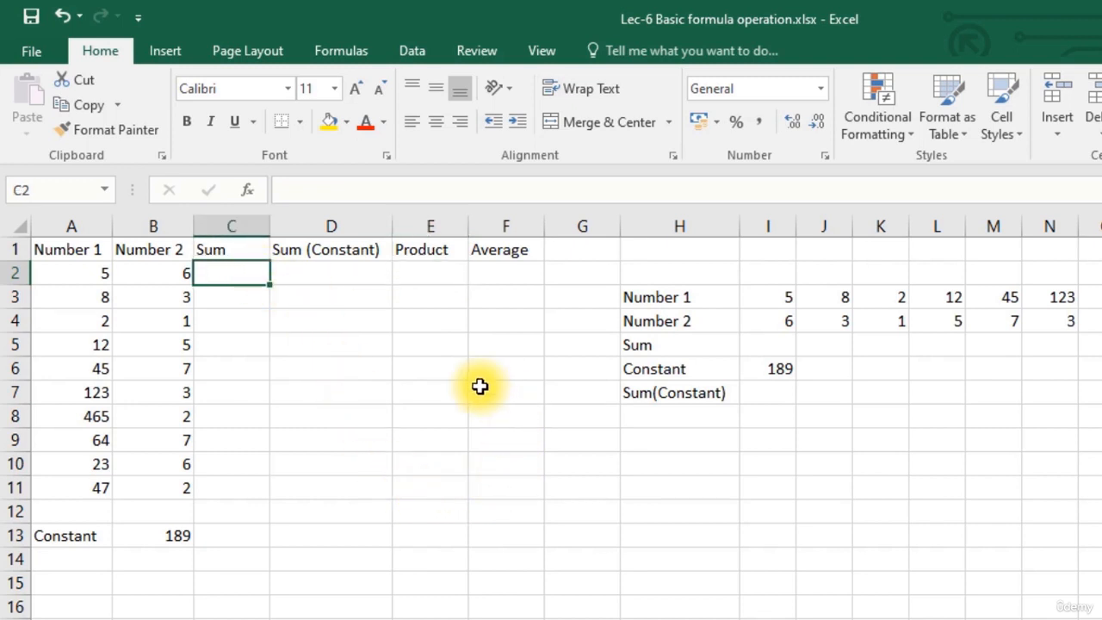
pyautogui.moveTo(253, 278); pyautogui.dragTo(507, 487)
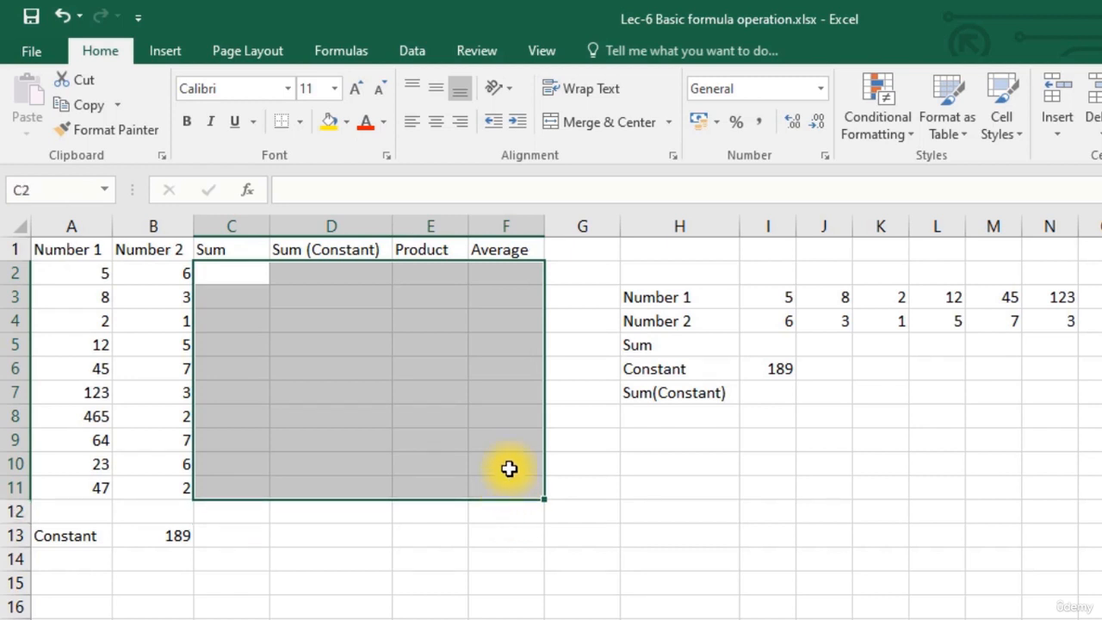
# Enter the formula =A2+B2 in cell C2 to add Number 1 and Number 2
pyautogui.click(208, 278)
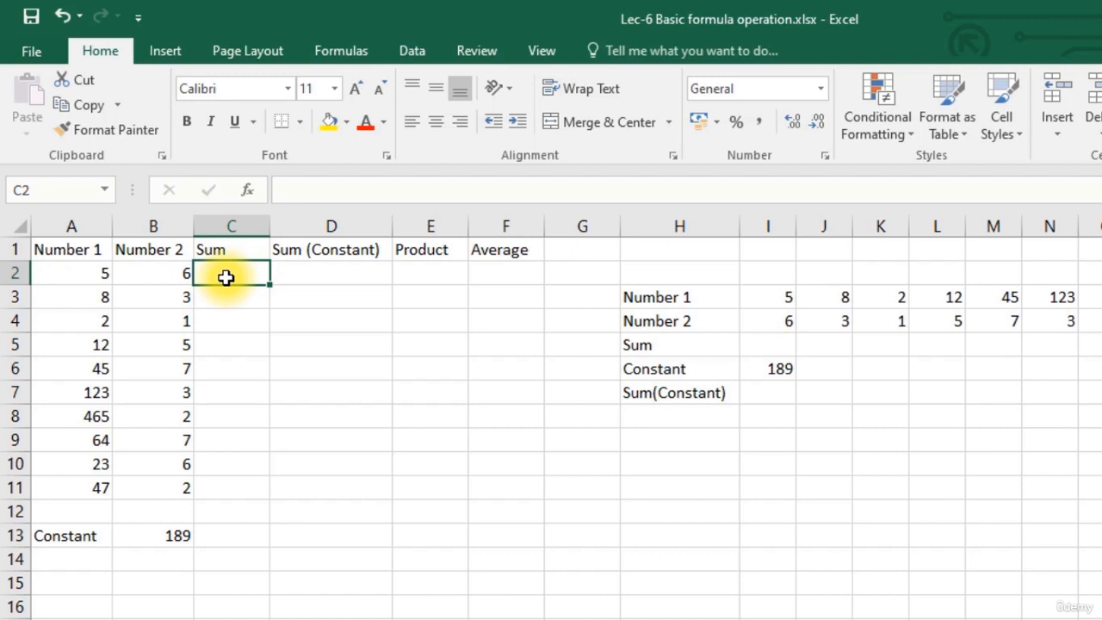
pyautogui.write('=')
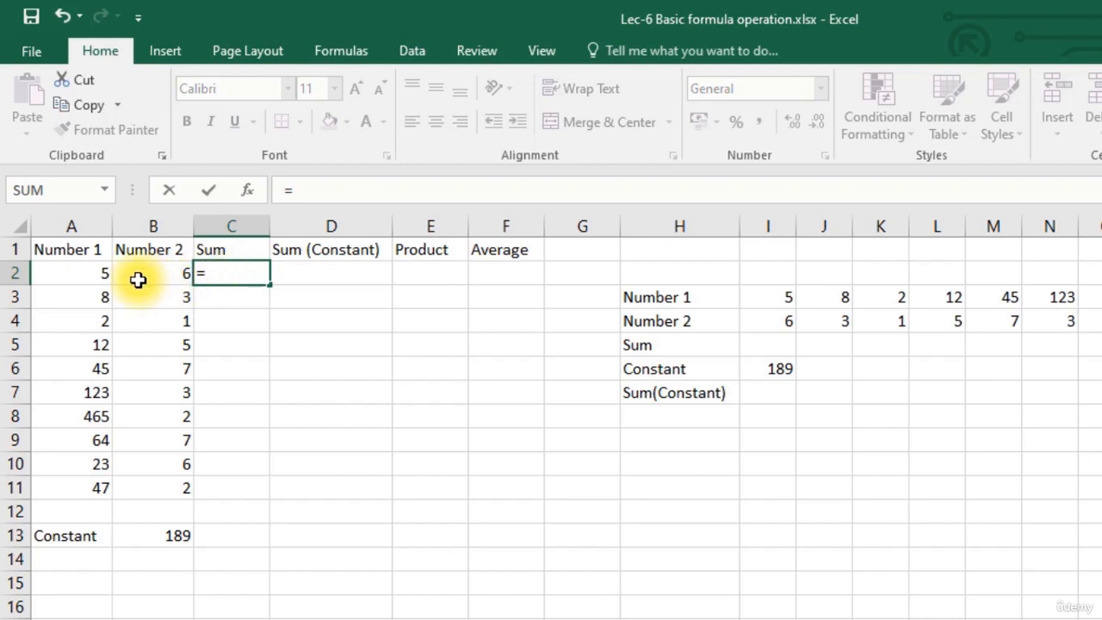
pyautogui.click(86, 276)
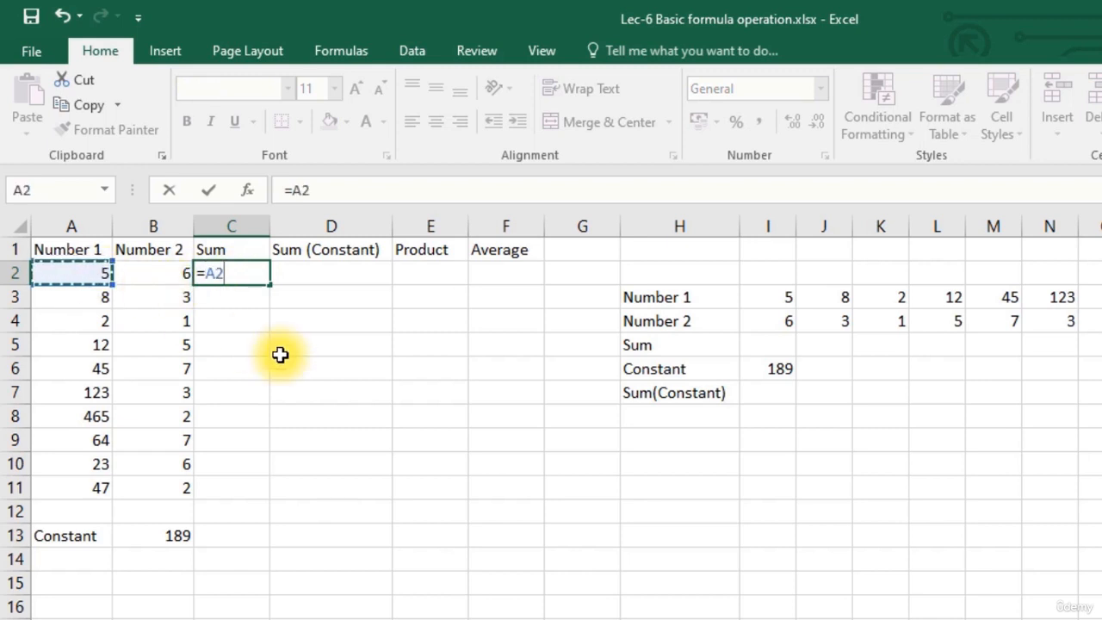
pyautogui.write('+')
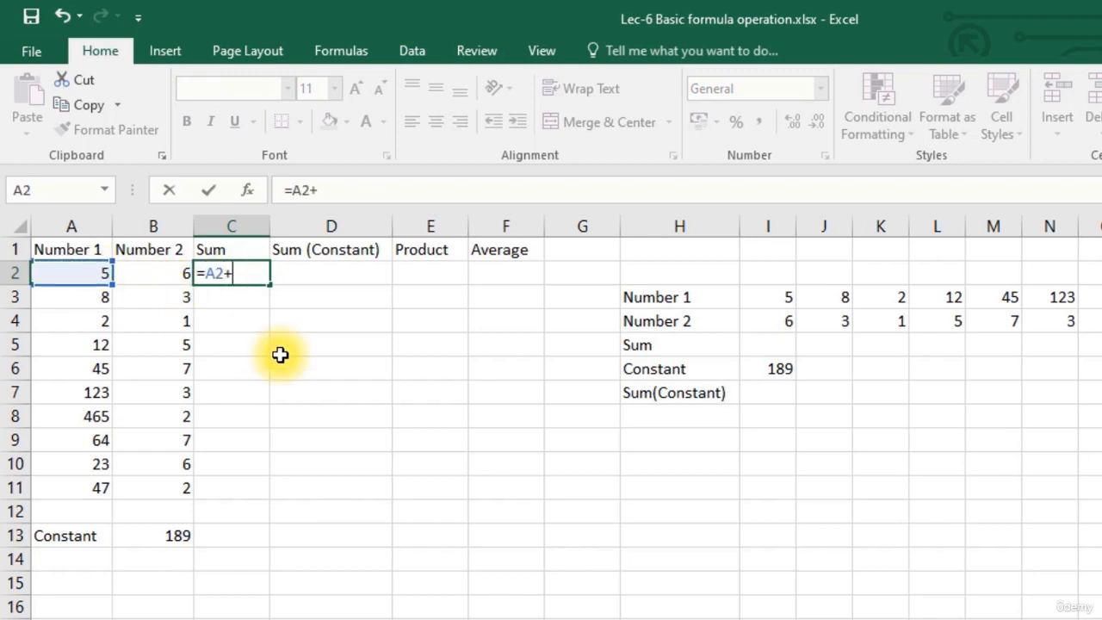
pyautogui.click(162, 282)
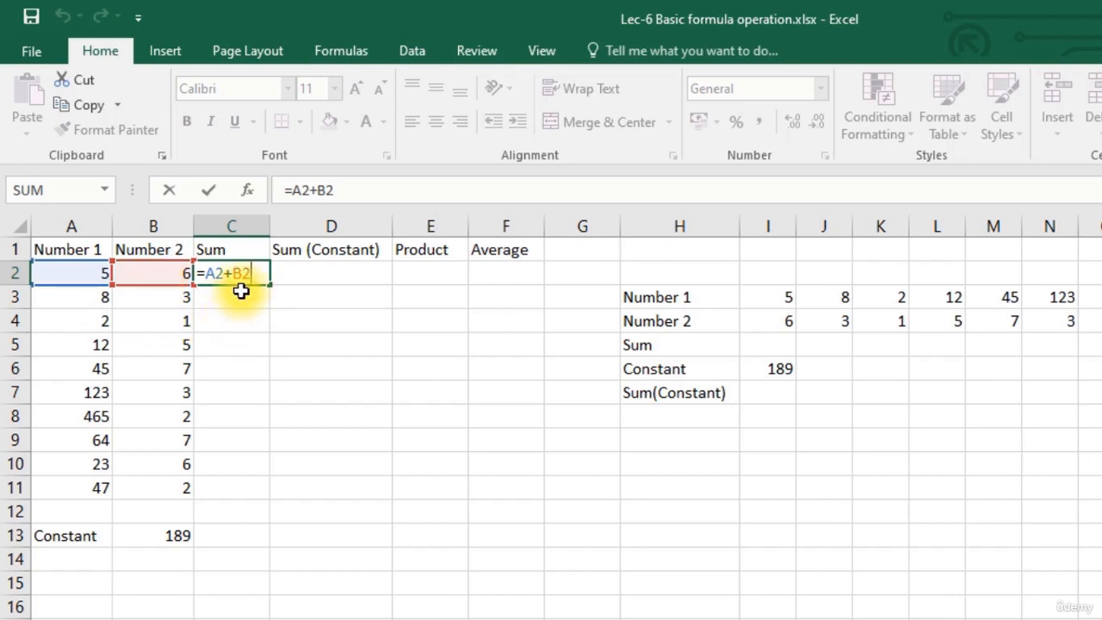
pyautogui.press('Return')
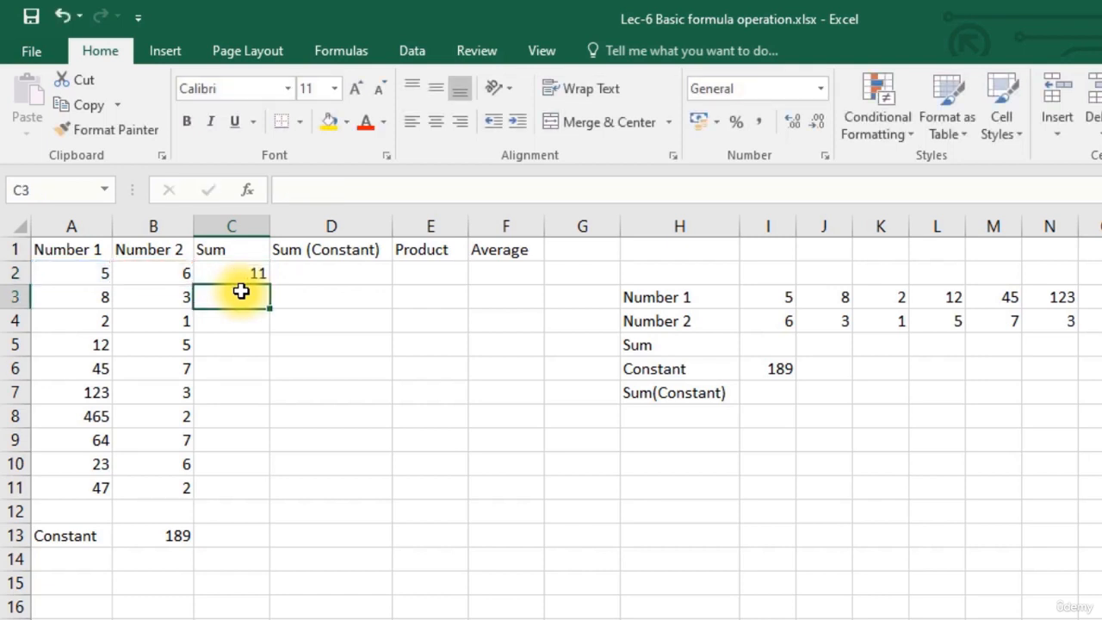
# Inspect the formula in C2 and the cells it references, leaving the formula as it is
pyautogui.press('Up')
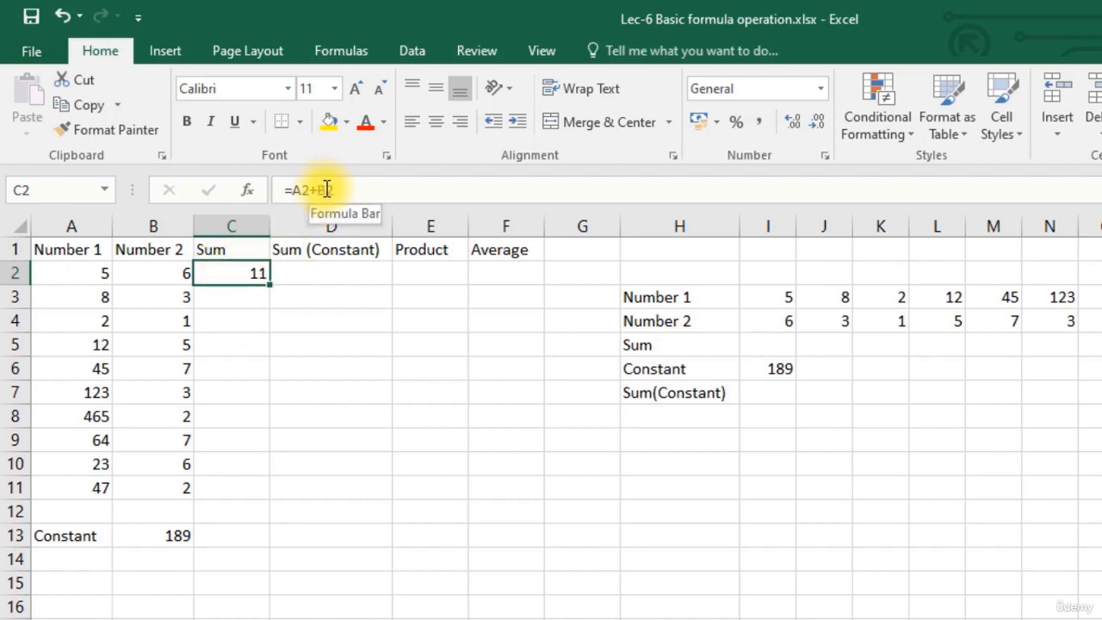
pyautogui.doubleClick(246, 274)
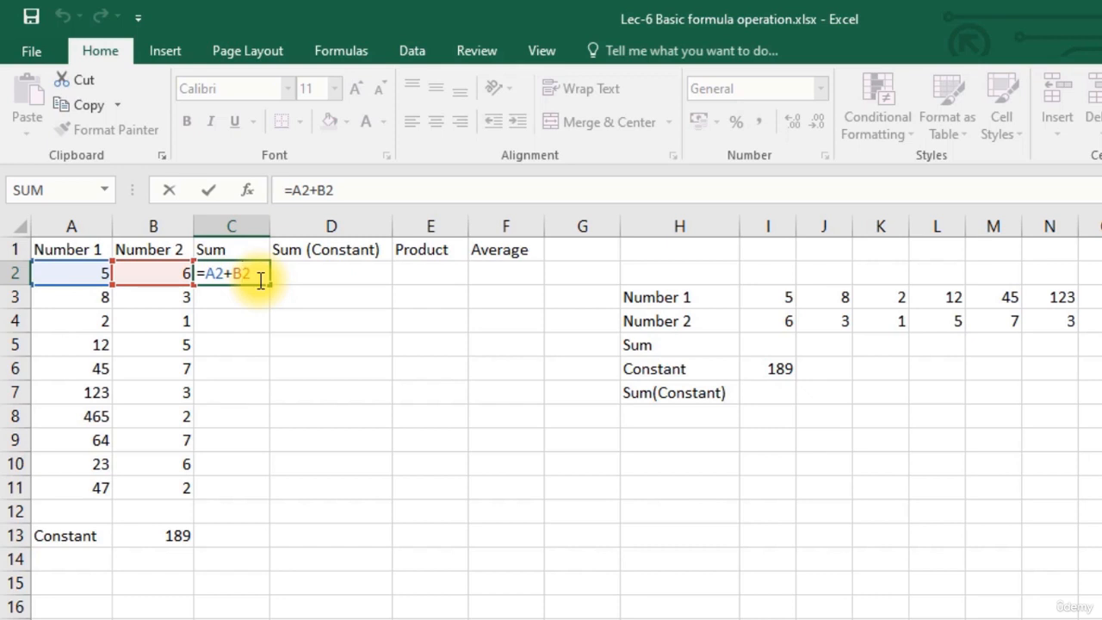
pyautogui.press('Return')
pyautogui.click(260, 280)
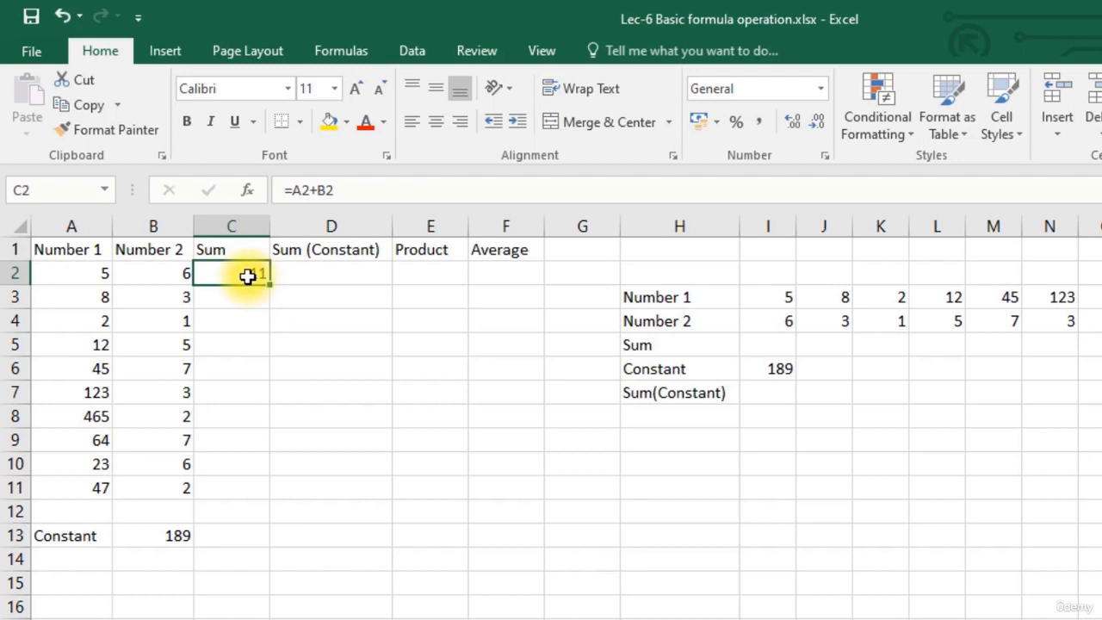
pyautogui.doubleClick(248, 276)
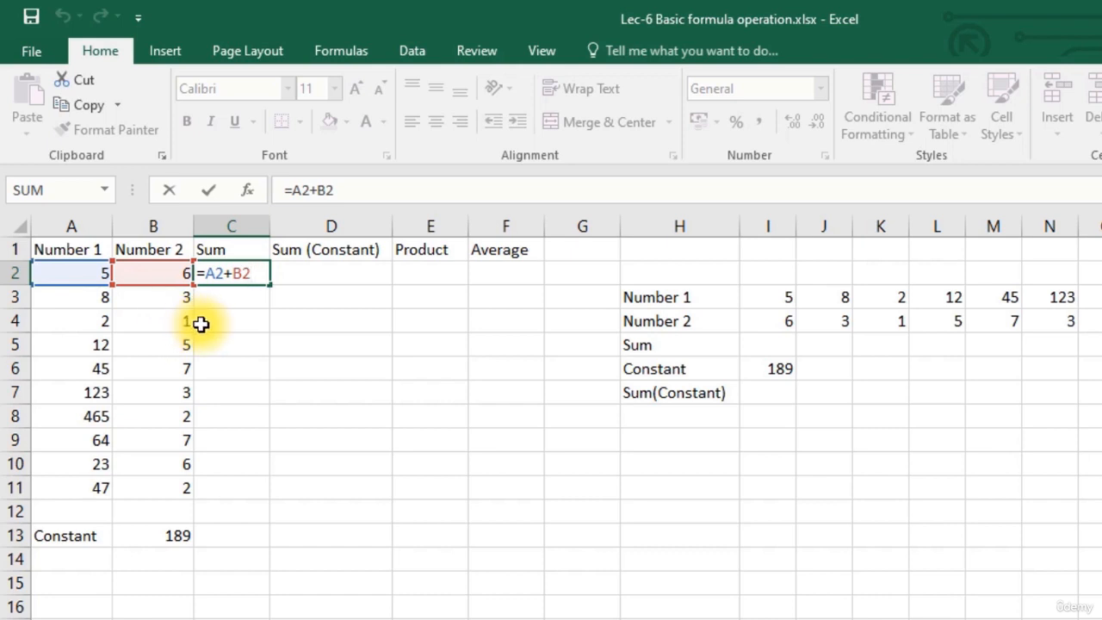
pyautogui.hotkey('ctrl', 'Return')
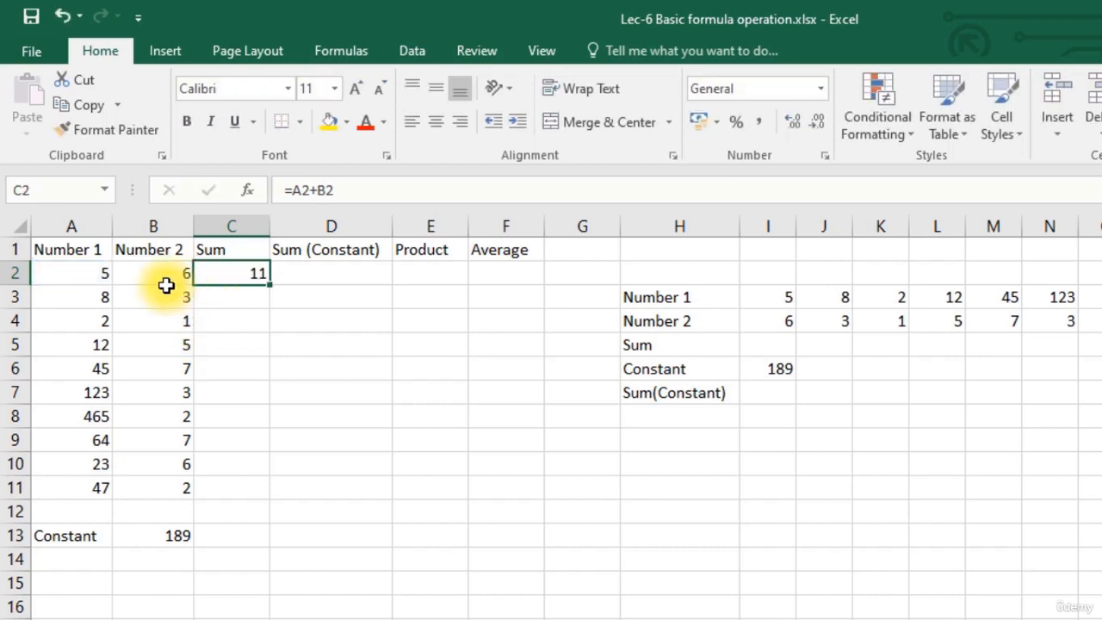
# Change the first Number 1 value, in cell A2, to 50
pyautogui.click(163, 288)
pyautogui.click(103, 271)
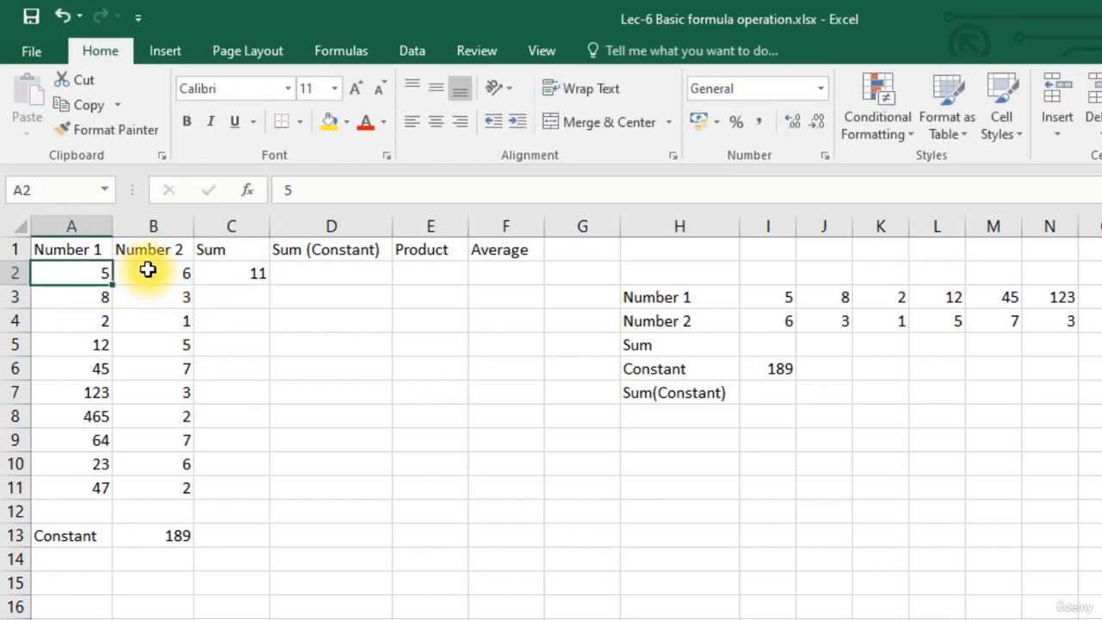
pyautogui.write('50')
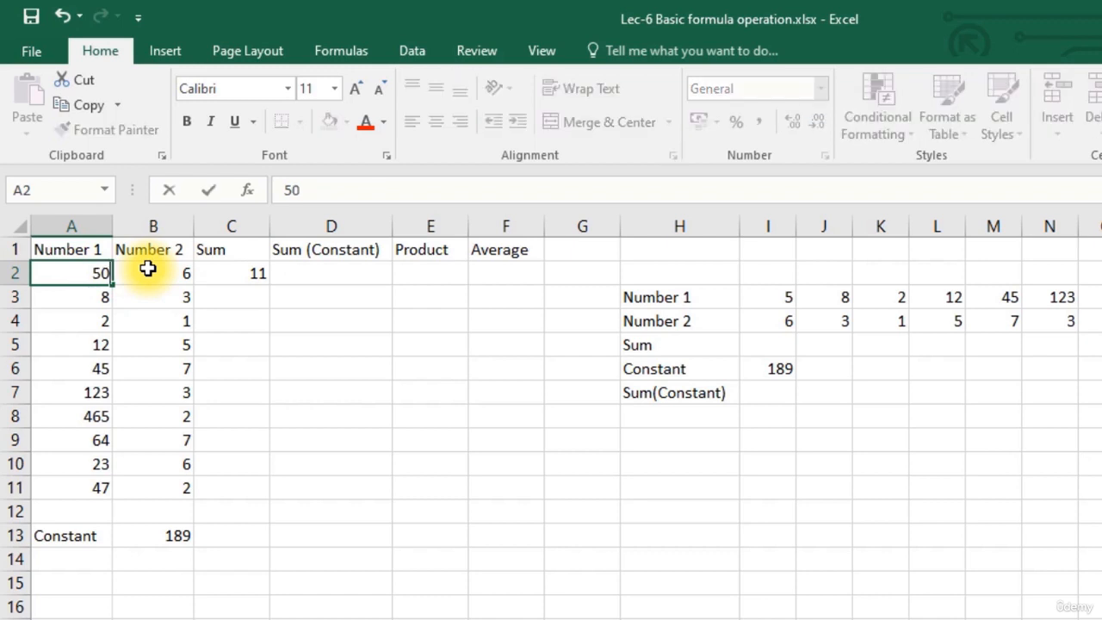
pyautogui.press('Return')
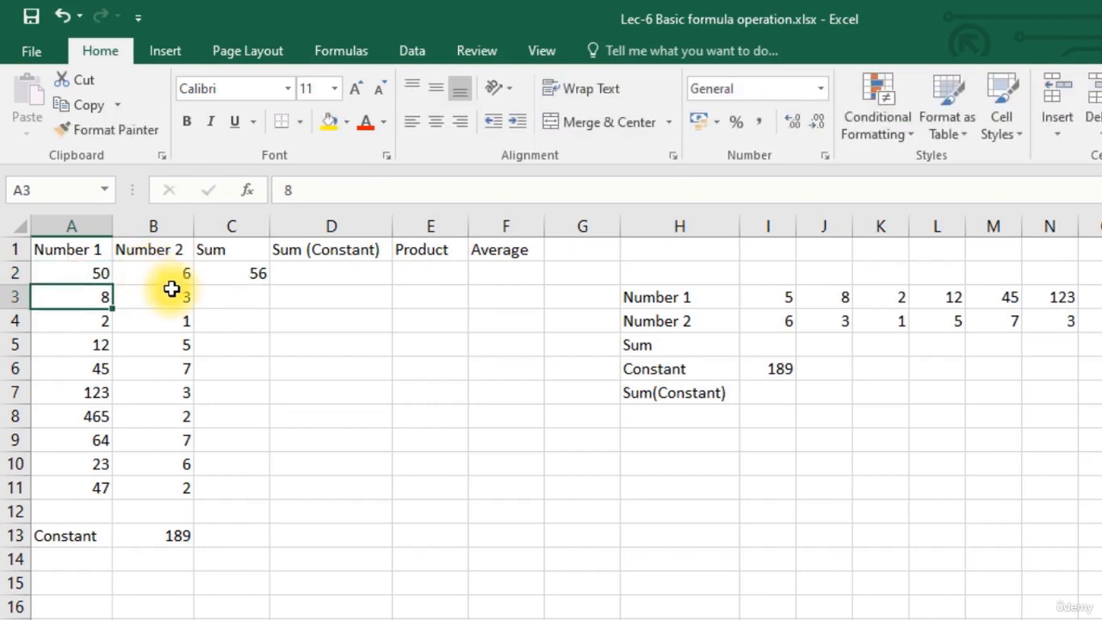
# Fill the Sum formula from C2 down into C3
pyautogui.click(226, 291)
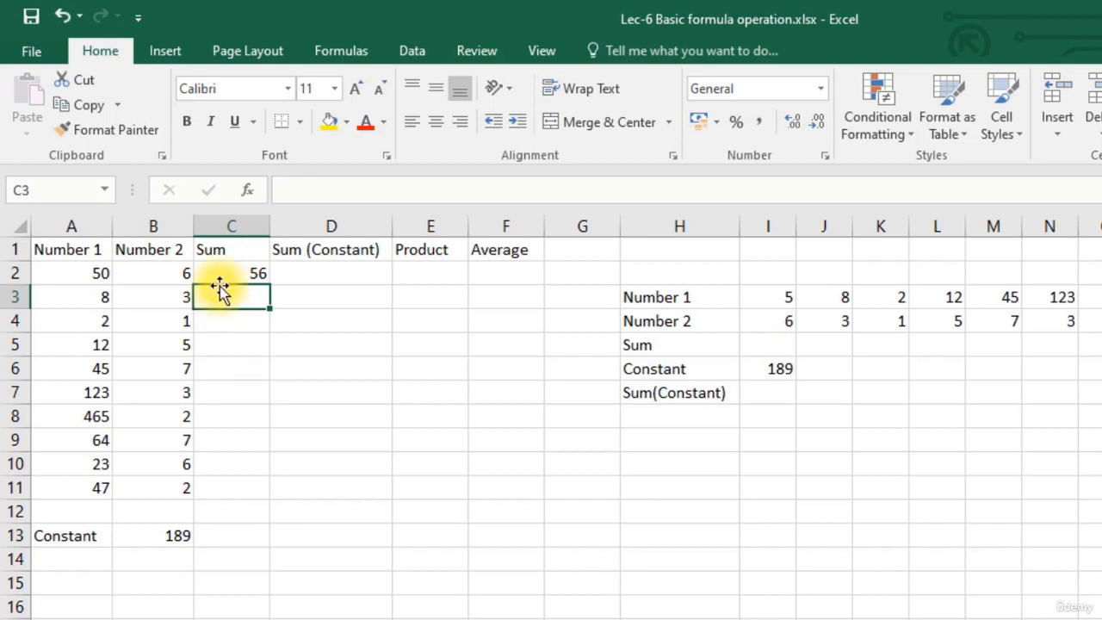
pyautogui.click(222, 274)
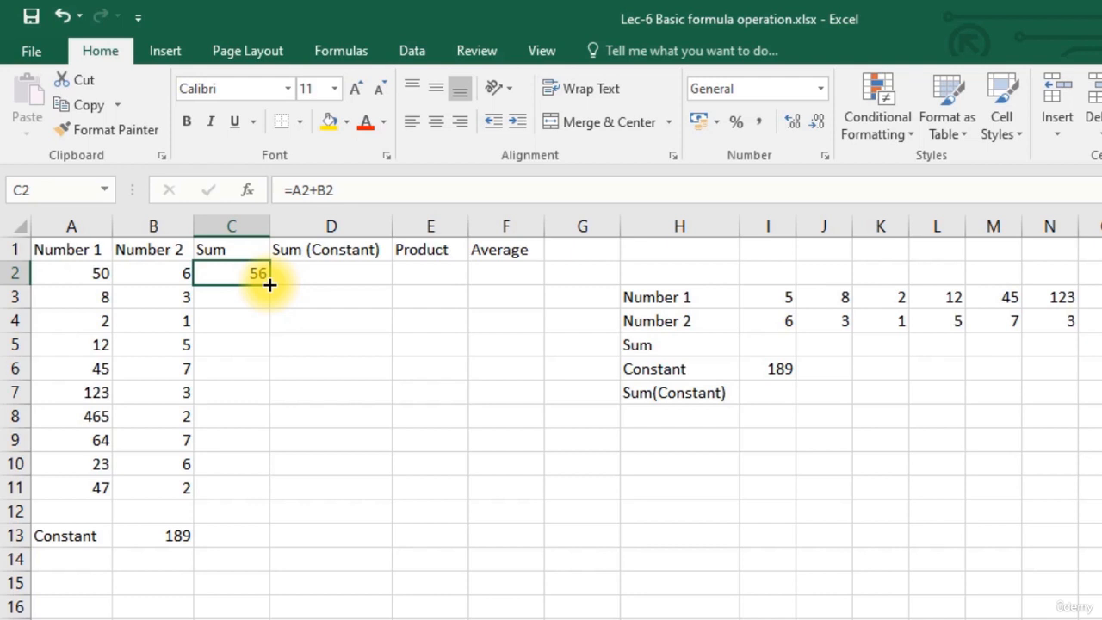
pyautogui.moveTo(270, 285); pyautogui.dragTo(270, 308)
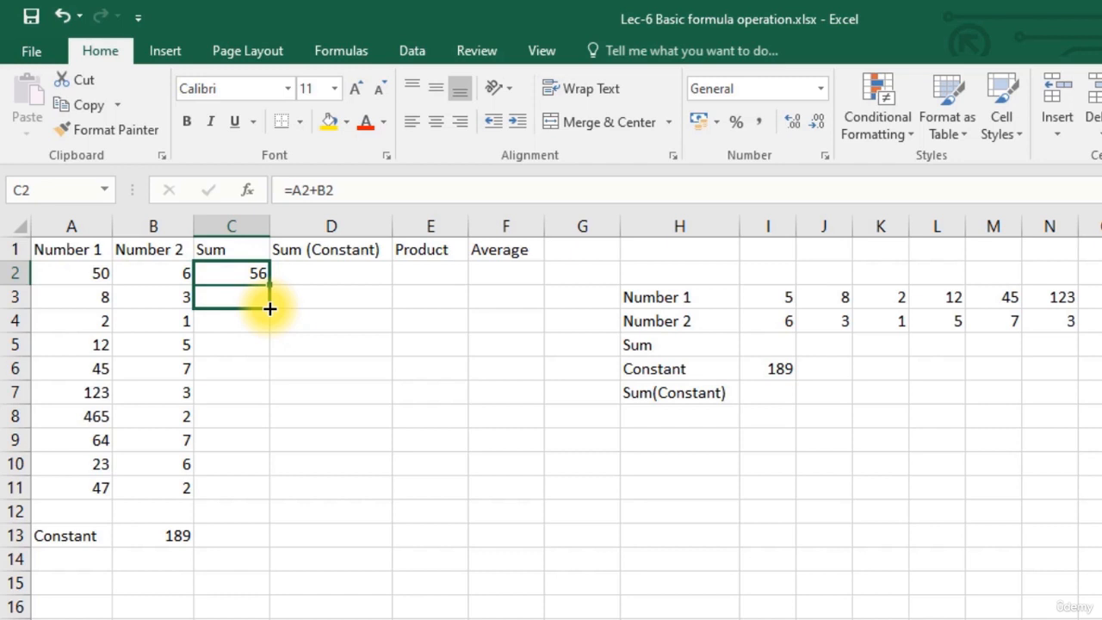
pyautogui.moveTo(269, 309)
pyautogui.mouseDown()
pyautogui.moveTo(266, 332)
pyautogui.moveTo(269, 317)
pyautogui.mouseUp()
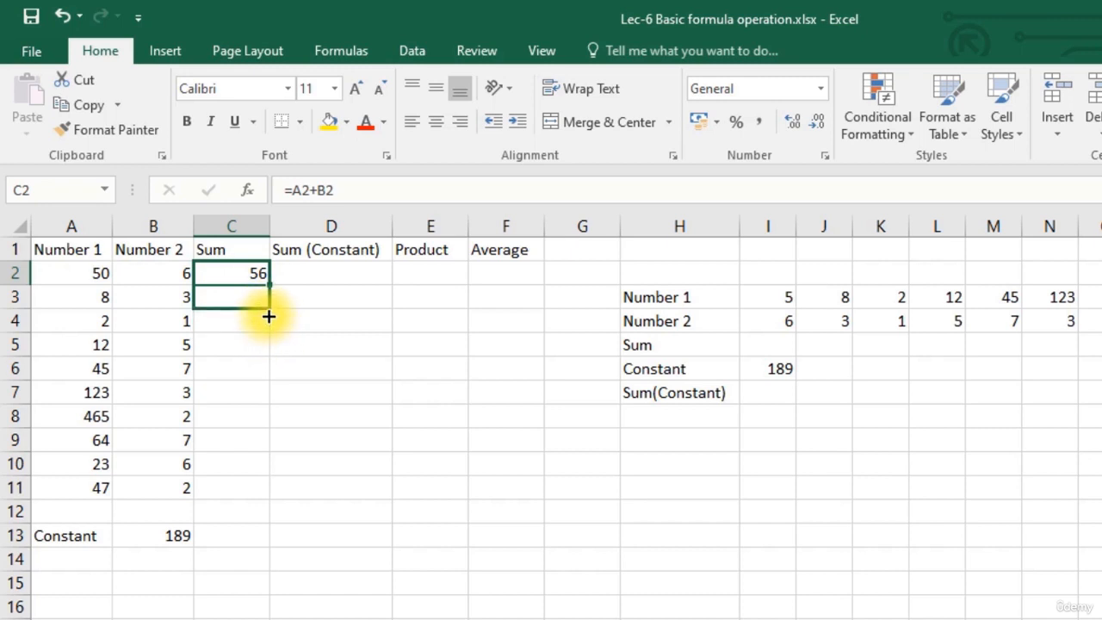
pyautogui.moveTo(268, 317); pyautogui.dragTo(266, 313)
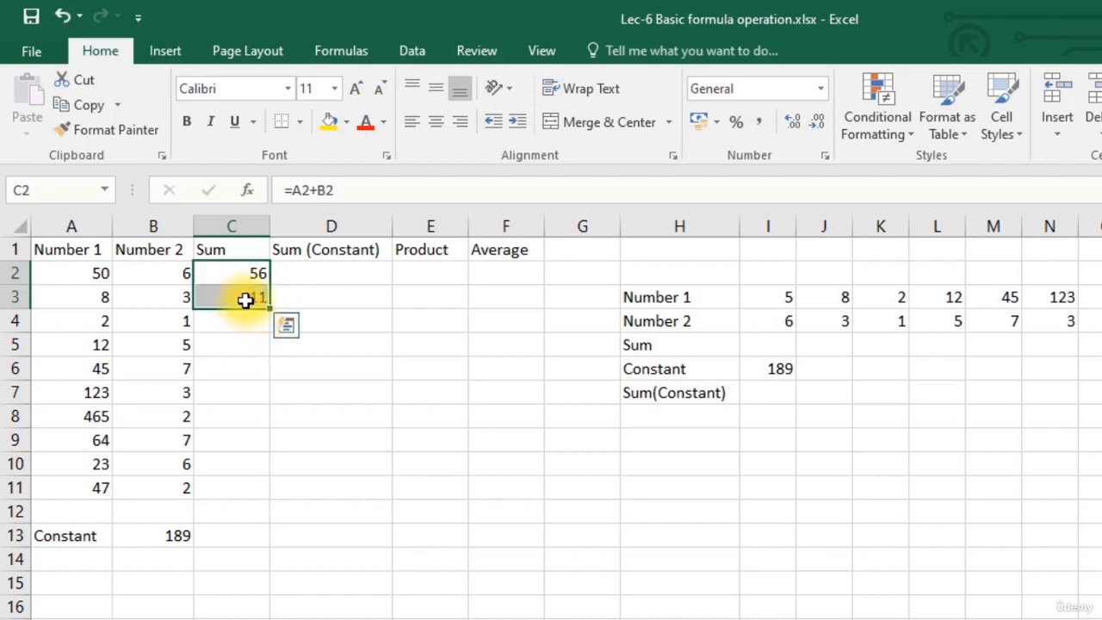
# Inspect the copied formula in C3 and the cells it references
pyautogui.click(245, 298)
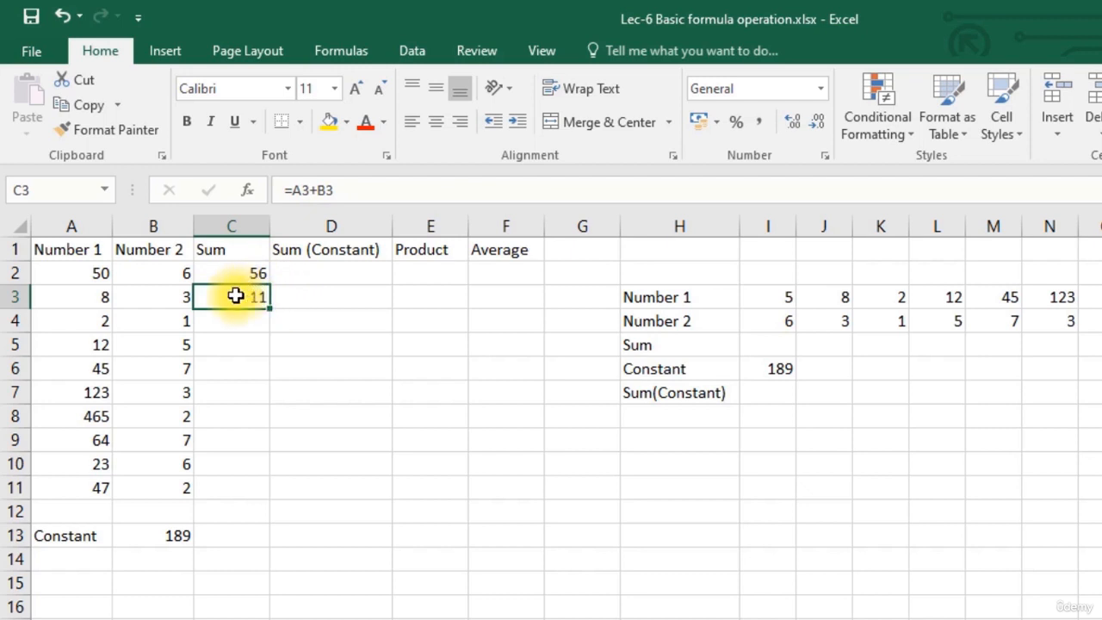
pyautogui.click(89, 298)
pyautogui.click(222, 300)
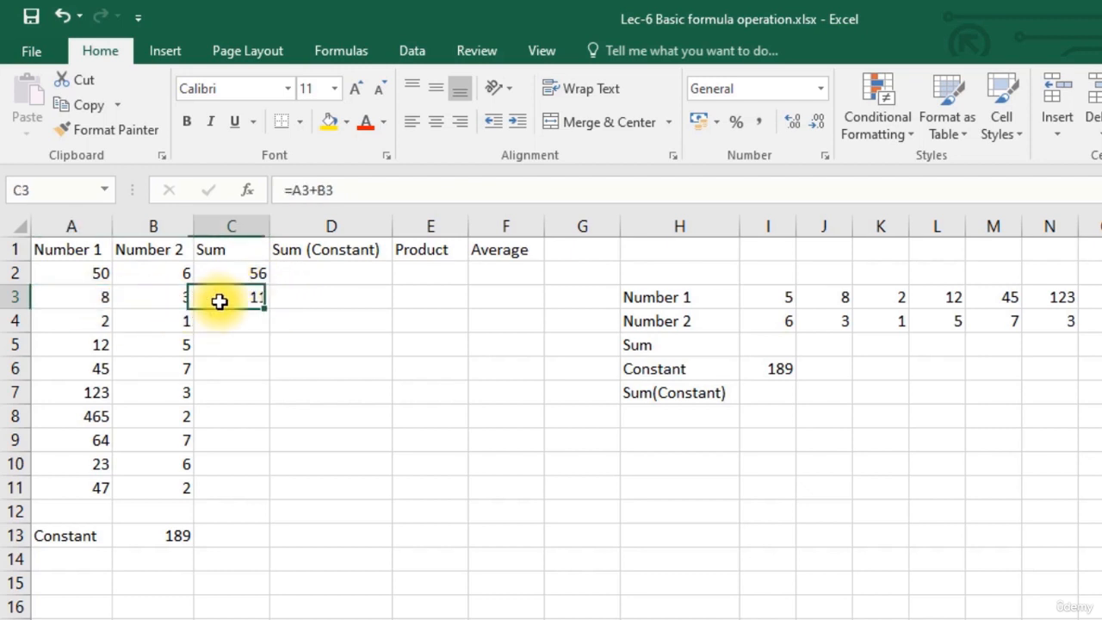
pyautogui.doubleClick(221, 301)
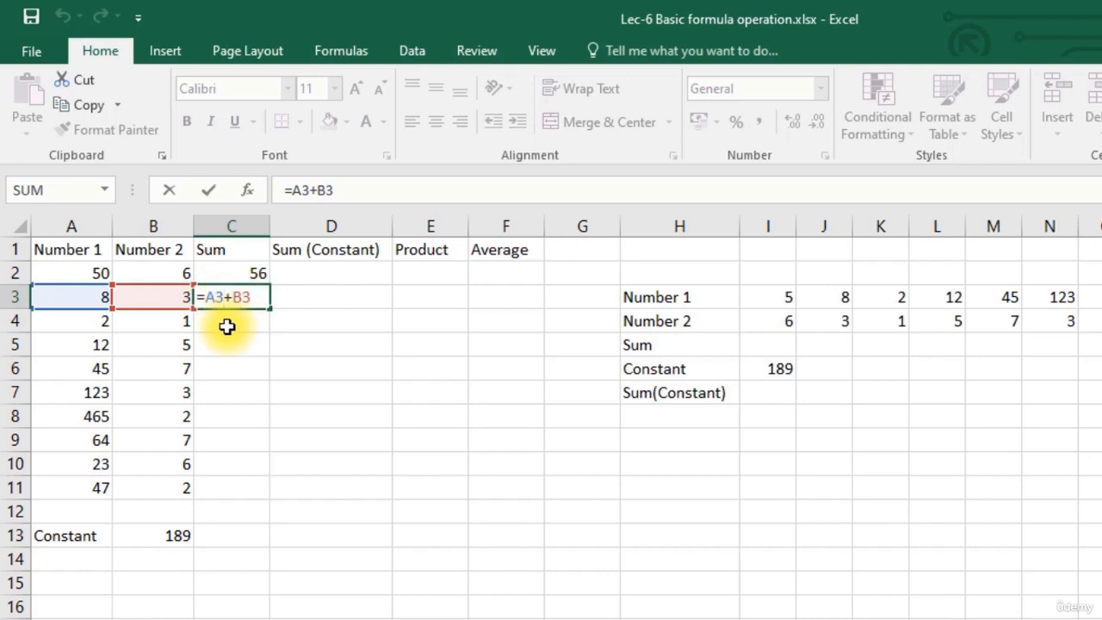
pyautogui.hotkey('ctrl', 'Return')
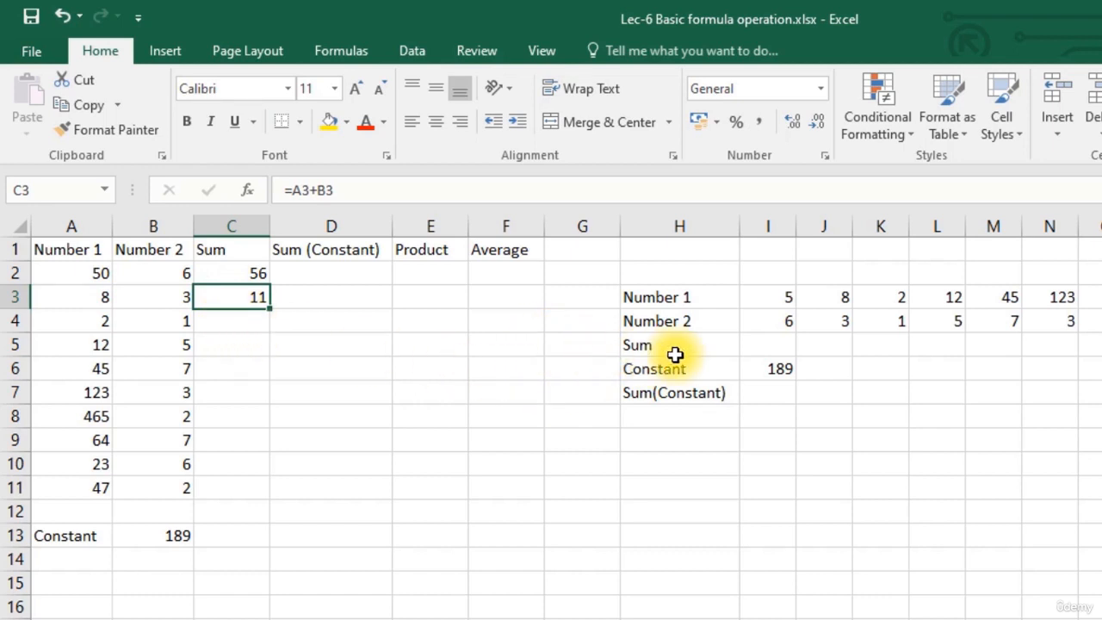
# Enter the formula =I3+I4 in cell I5, the first Sum cell of the horizontal table
pyautogui.click(769, 346)
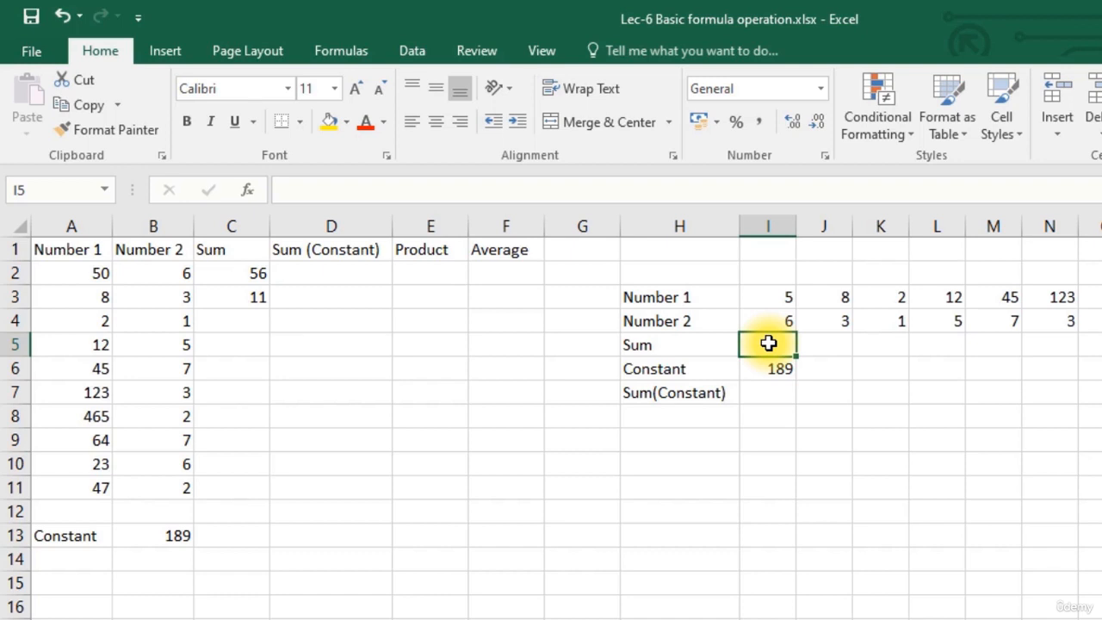
pyautogui.write('=')
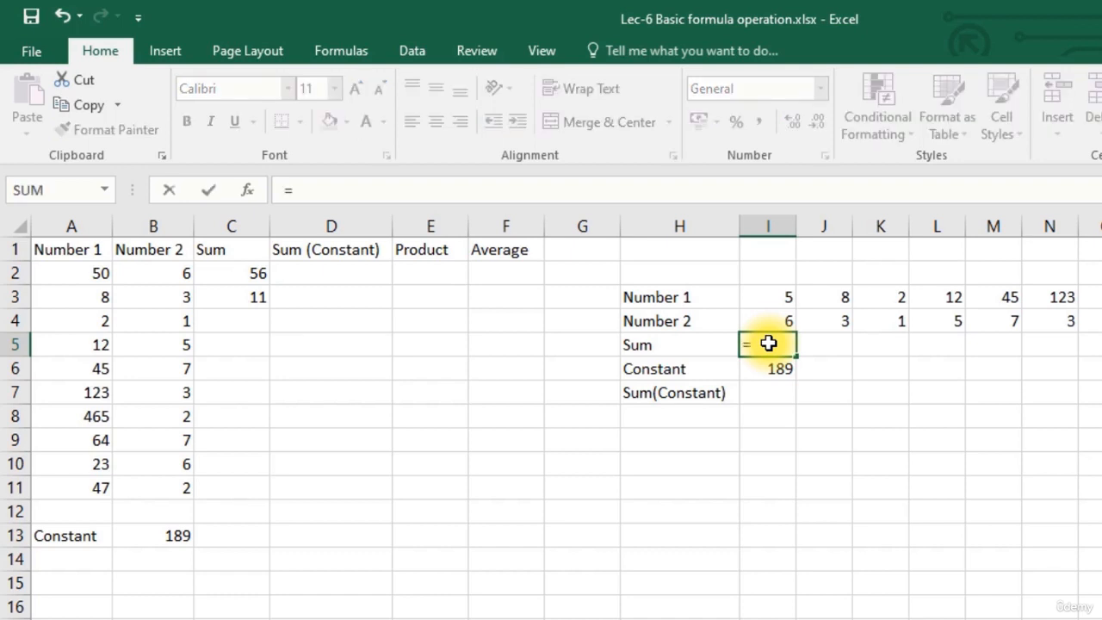
pyautogui.click(780, 303)
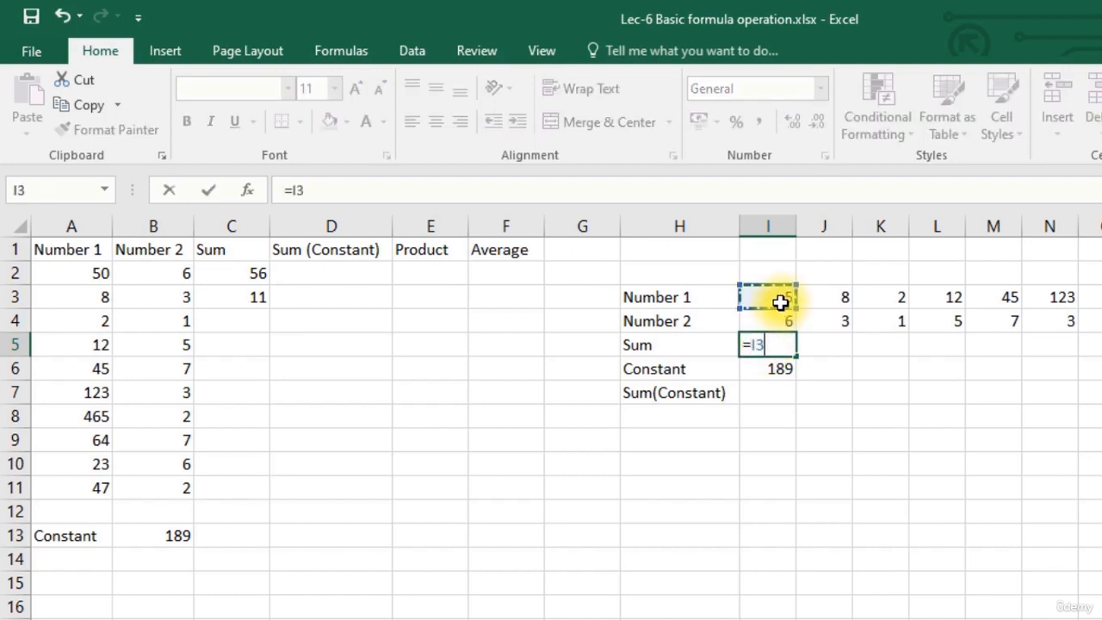
pyautogui.write('+')
pyautogui.click(791, 326)
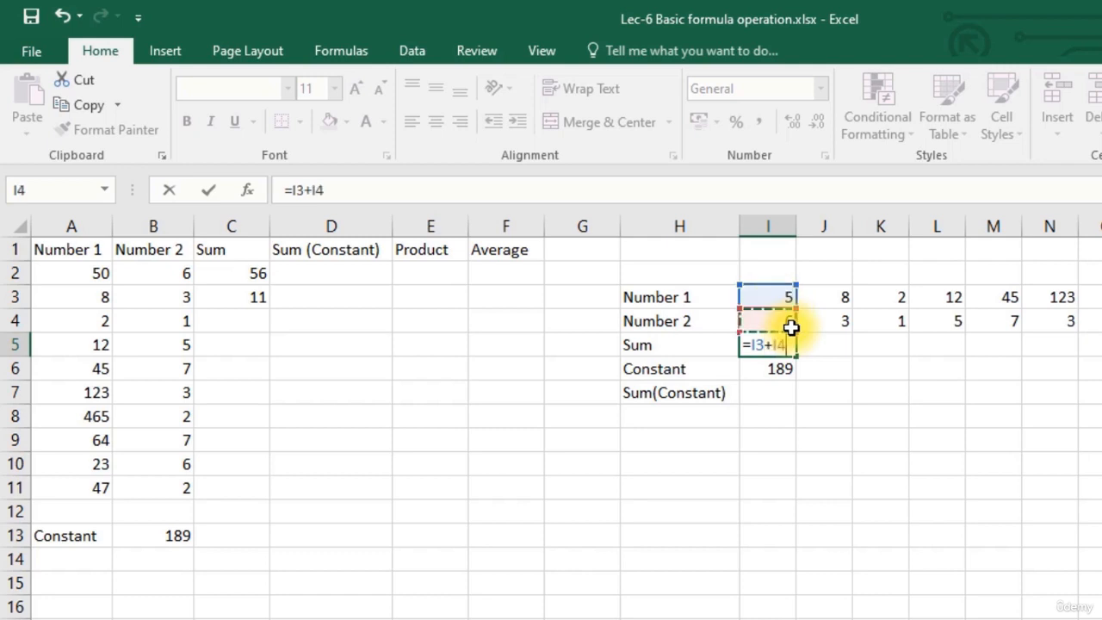
pyautogui.press('Return')
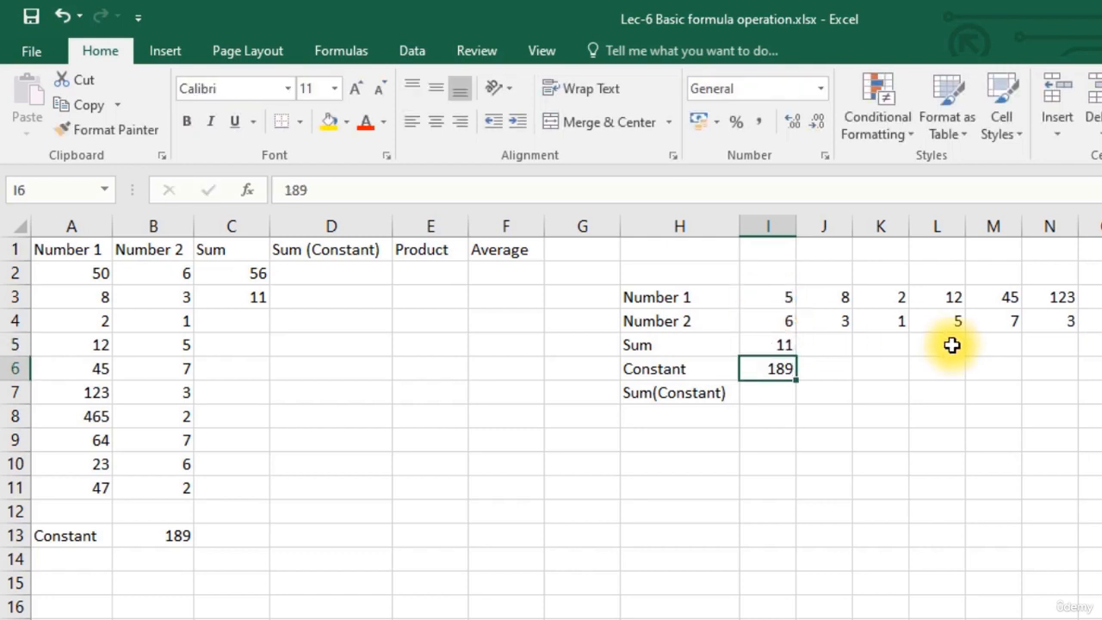
# Fill the Sum formula from I5 across into J5 and inspect which cells the copied formula references
pyautogui.click(749, 344)
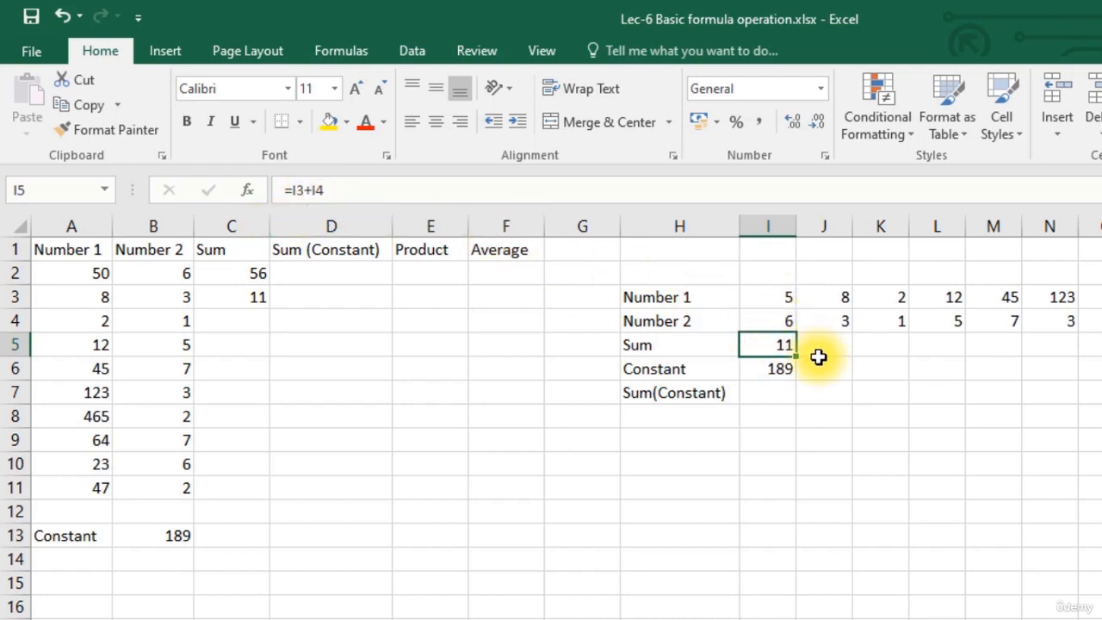
pyautogui.moveTo(798, 355); pyautogui.dragTo(846, 354)
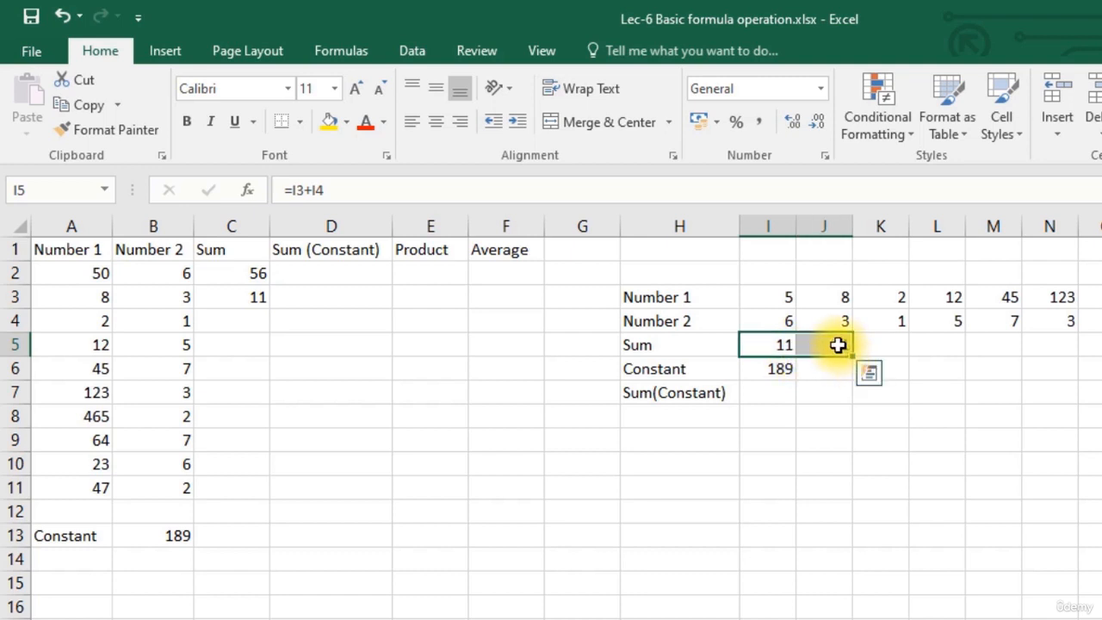
pyautogui.click(838, 344)
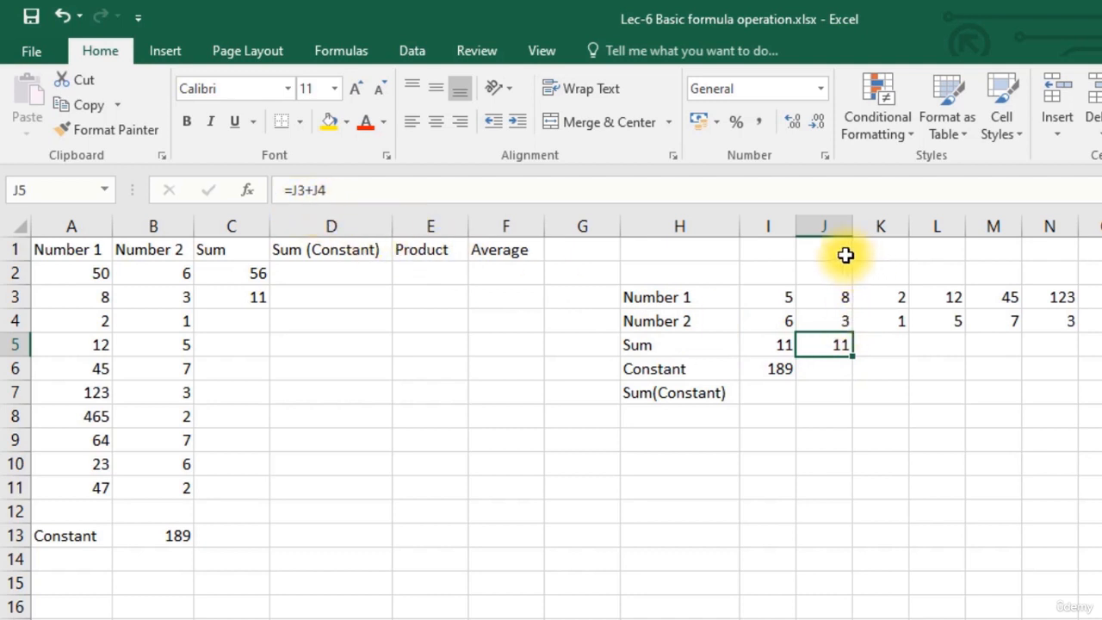
pyautogui.doubleClick(842, 345)
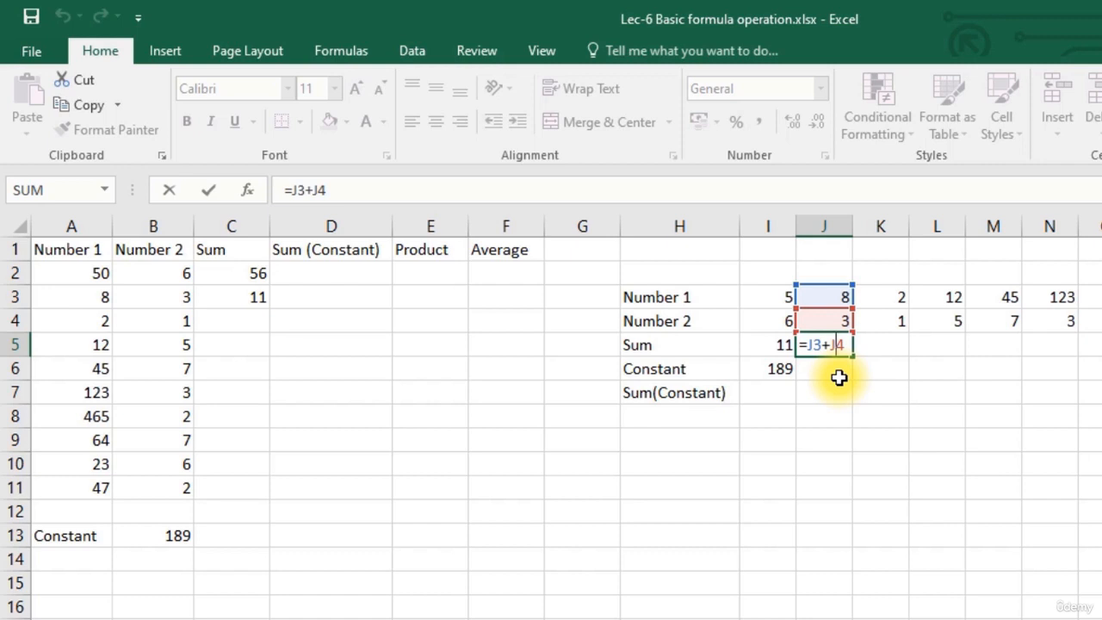
pyautogui.click(767, 416)
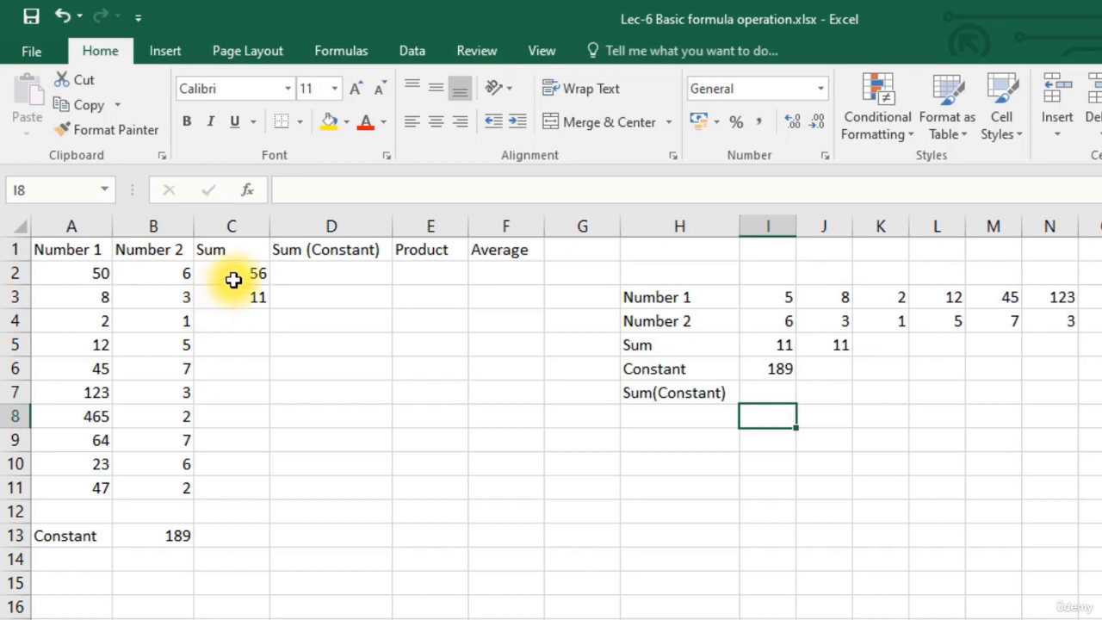
# Fill the Sum formulas from C2 down through C11 and from I5 across through R5
pyautogui.moveTo(236, 272); pyautogui.dragTo(243, 295)
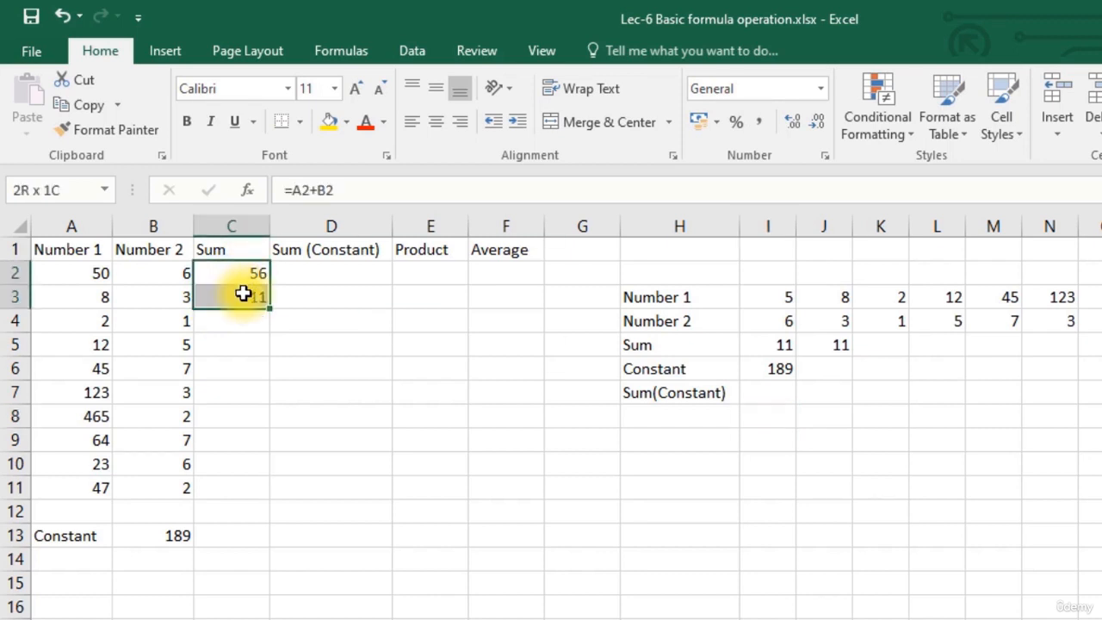
pyautogui.click(242, 272)
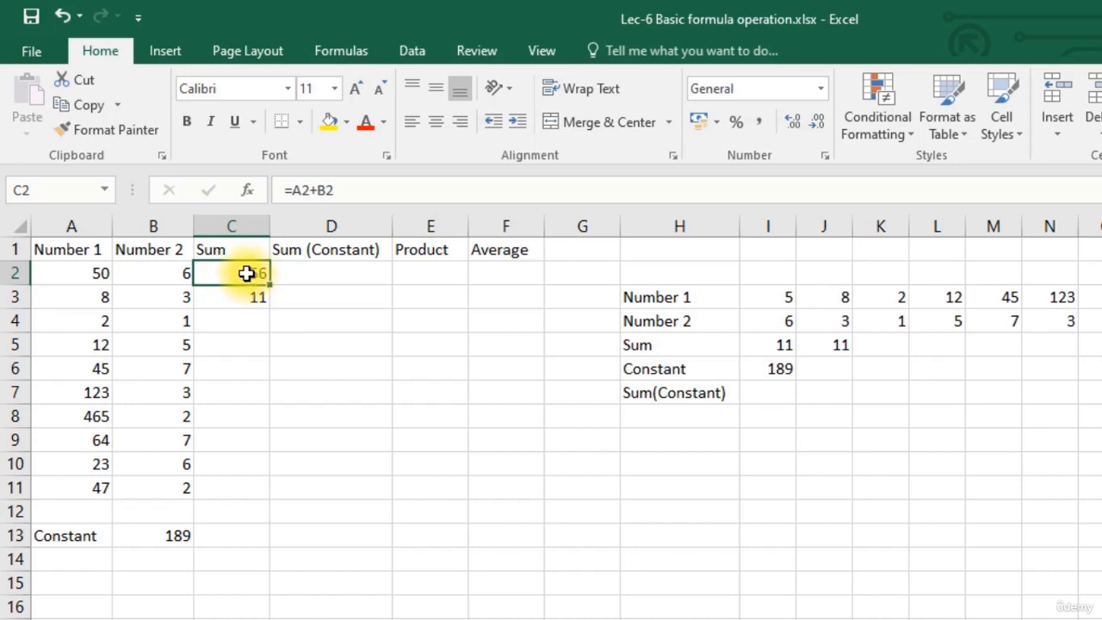
pyautogui.moveTo(268, 285); pyautogui.dragTo(278, 494)
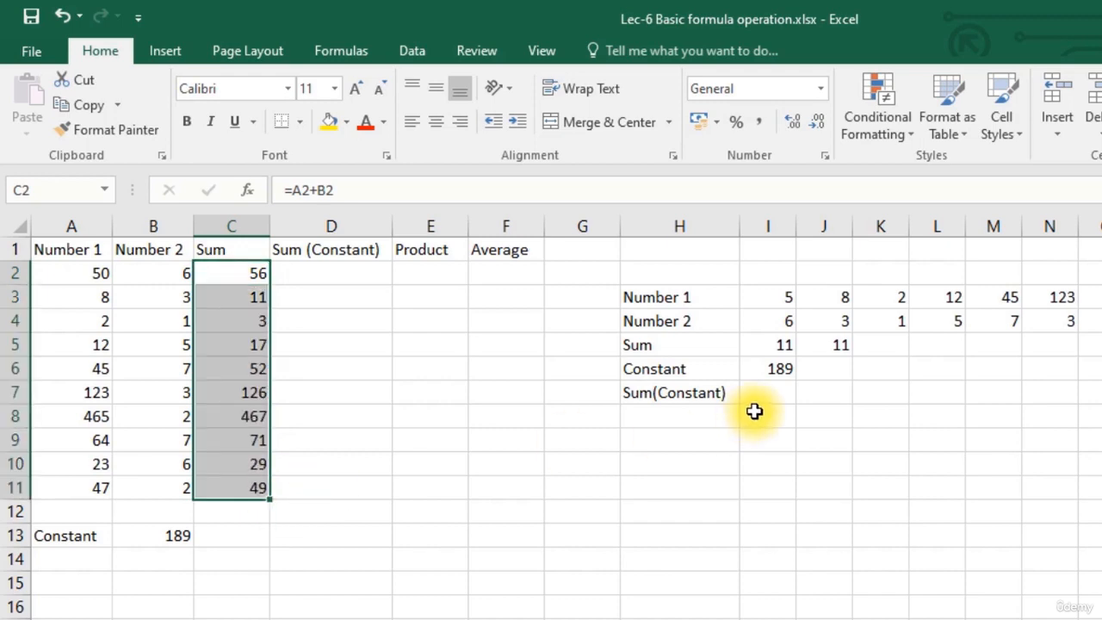
pyautogui.click(788, 345)
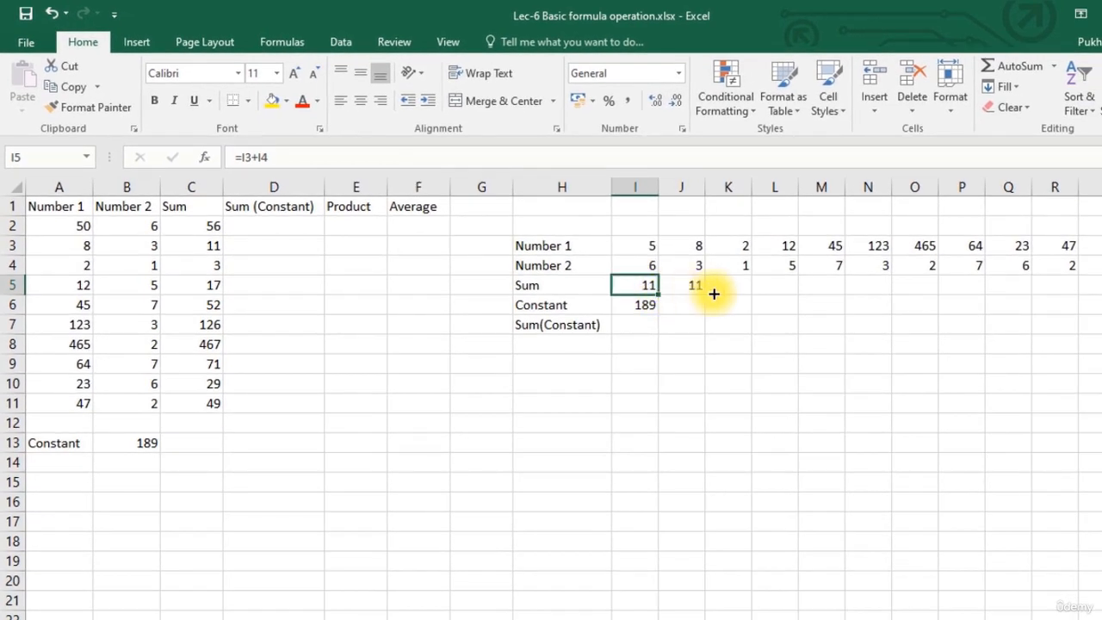
pyautogui.moveTo(714, 293); pyautogui.dragTo(1062, 285)
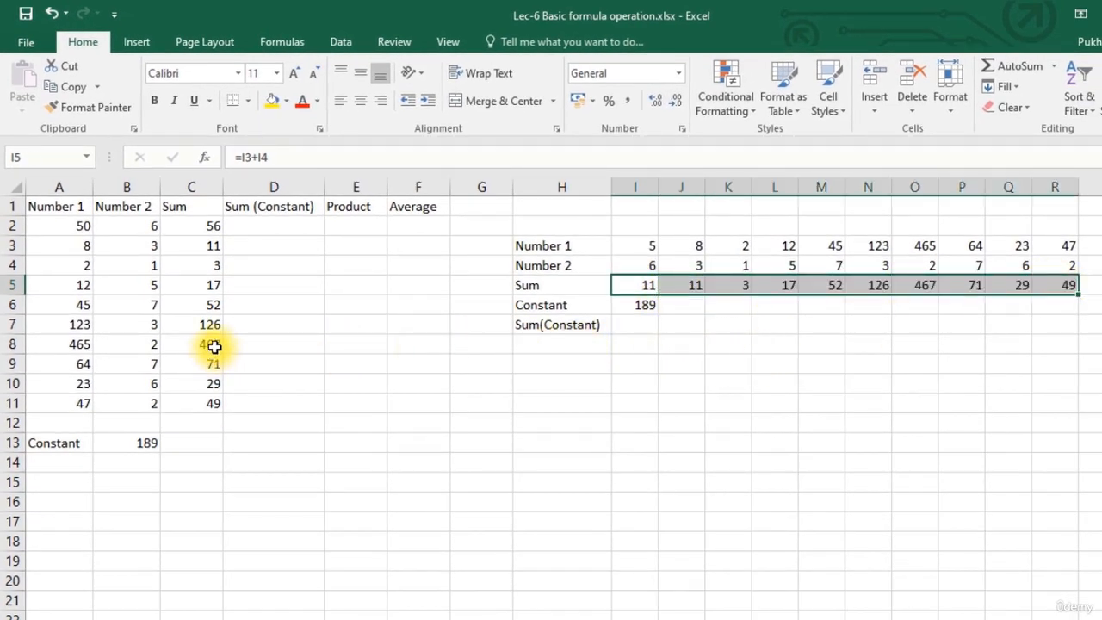
# Enter the formula =A2+B2+B13 in D2, the first Sum (Constant) cell of the vertical table
pyautogui.click(302, 305)
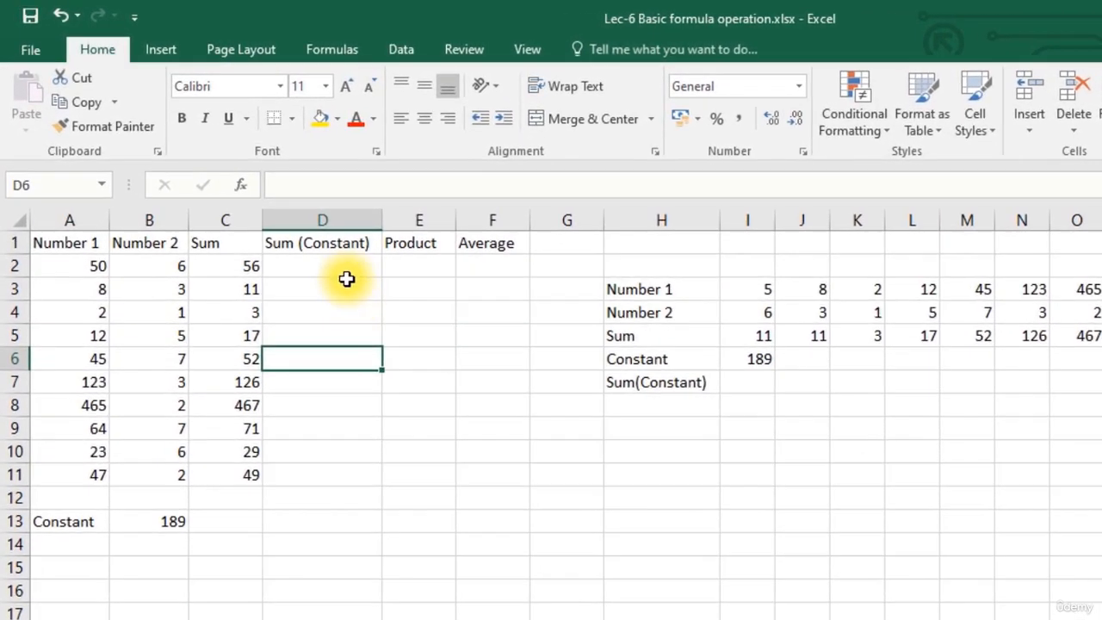
pyautogui.click(291, 230)
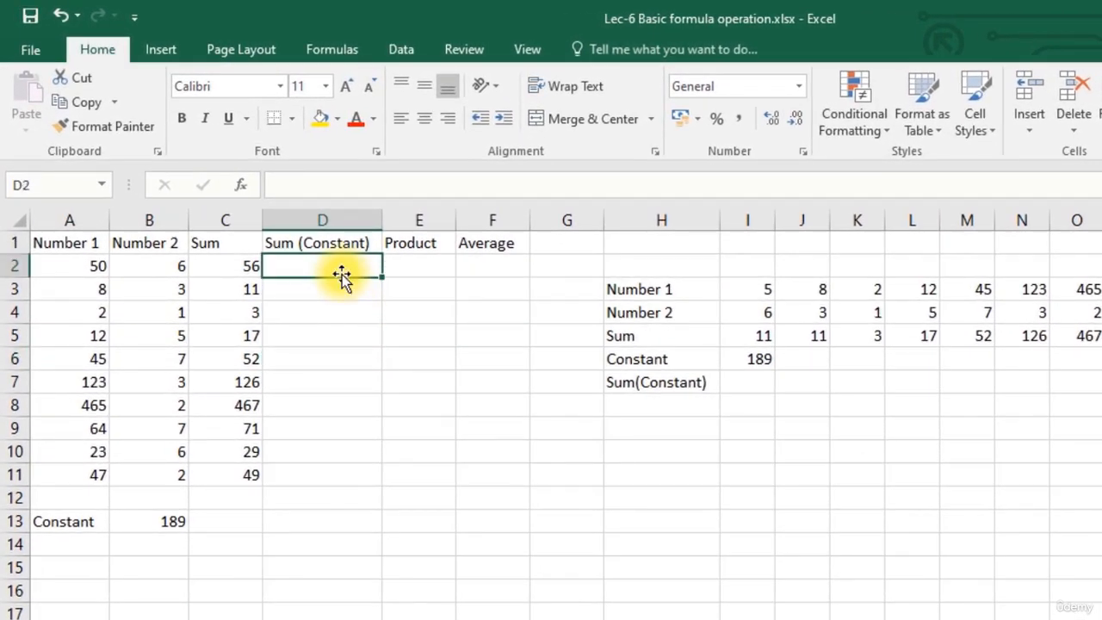
pyautogui.write('=')
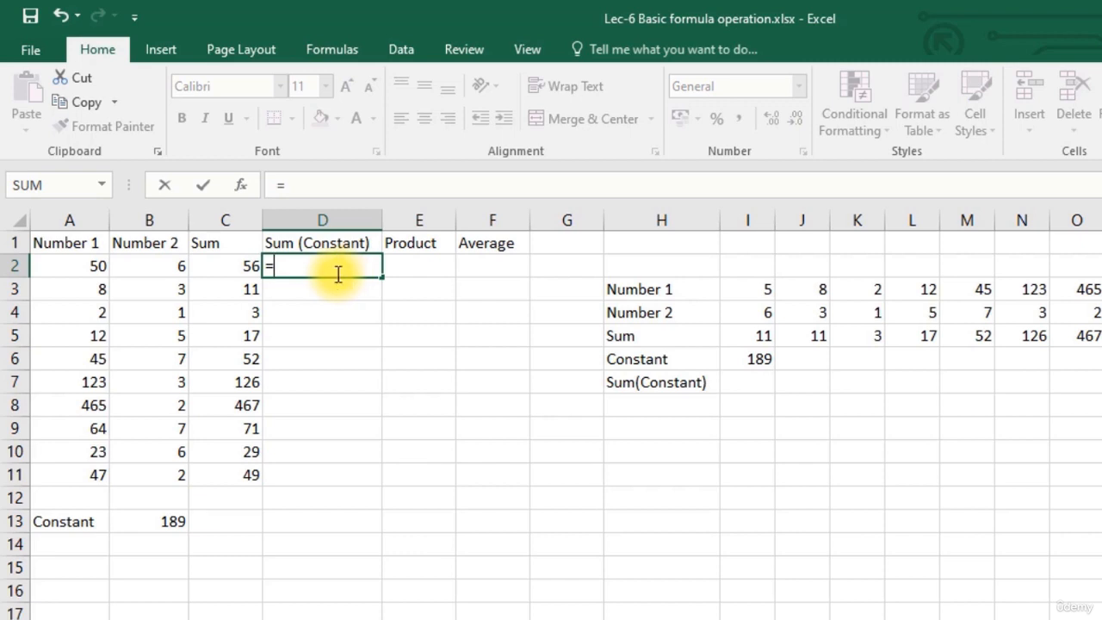
pyautogui.click(84, 268)
pyautogui.write('+')
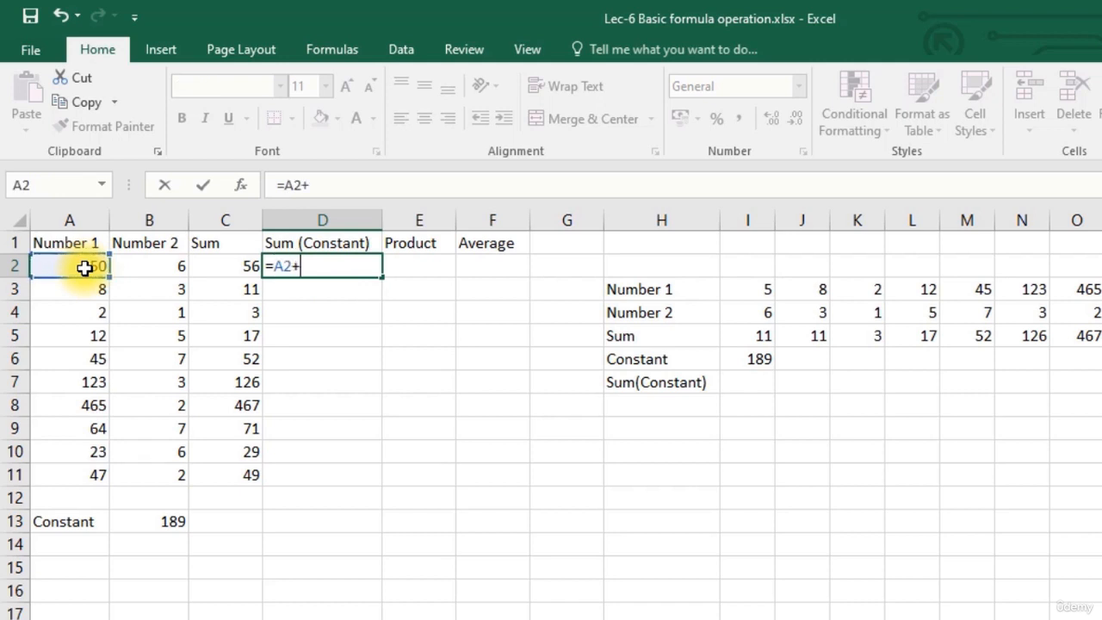
pyautogui.click(157, 268)
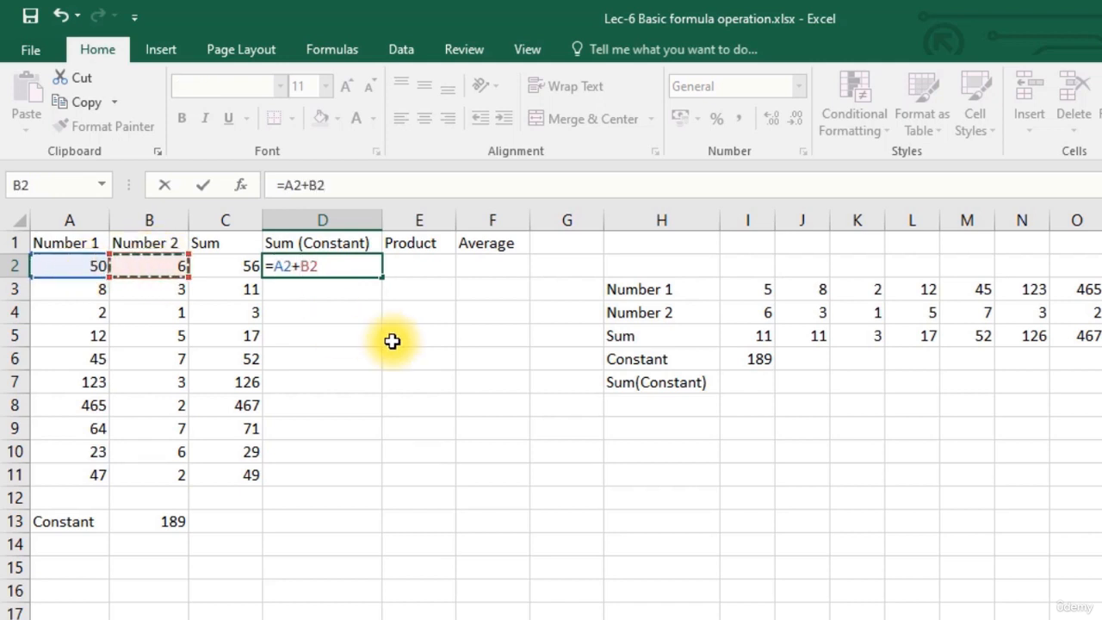
pyautogui.write('+')
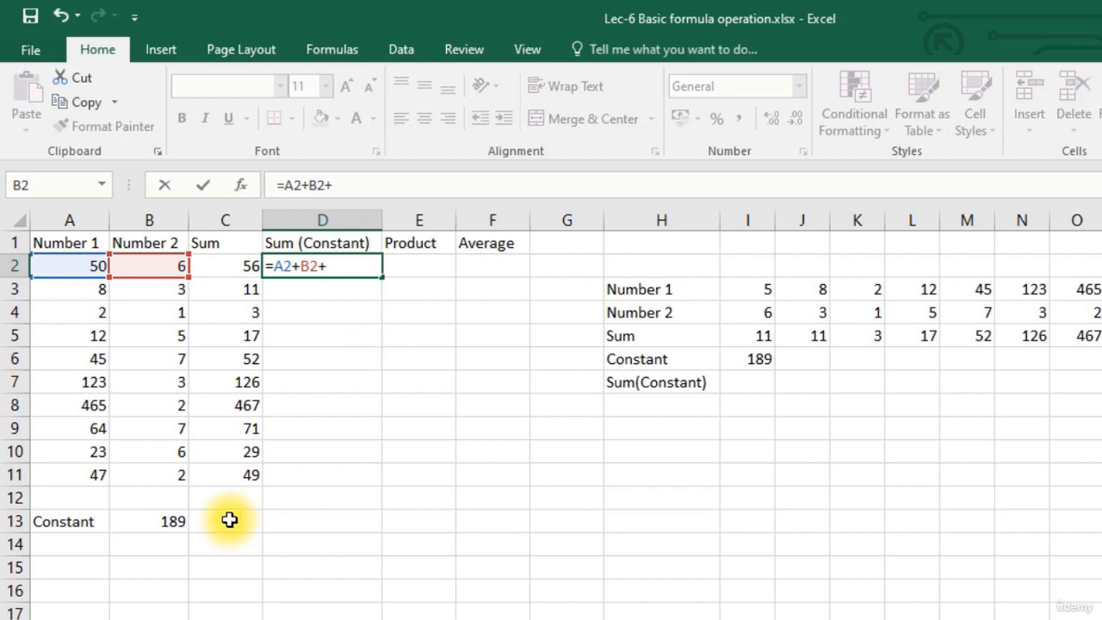
pyautogui.click(171, 523)
pyautogui.press('Return')
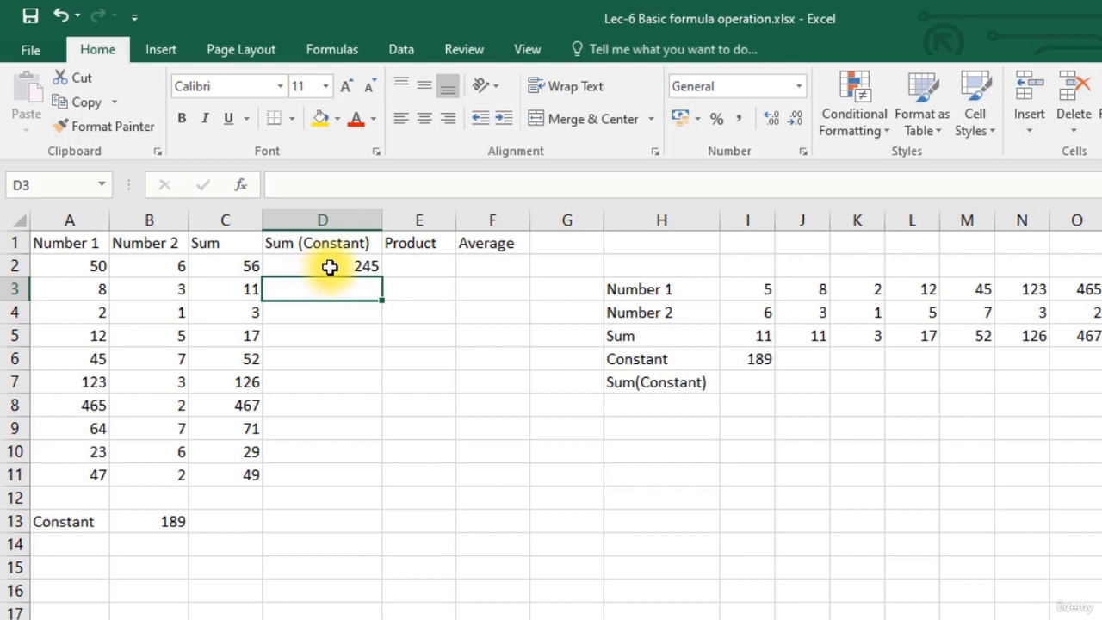
# Fill the Sum (Constant) formula from D2 down into D3 and inspect which cells the copy references
pyautogui.click(332, 268)
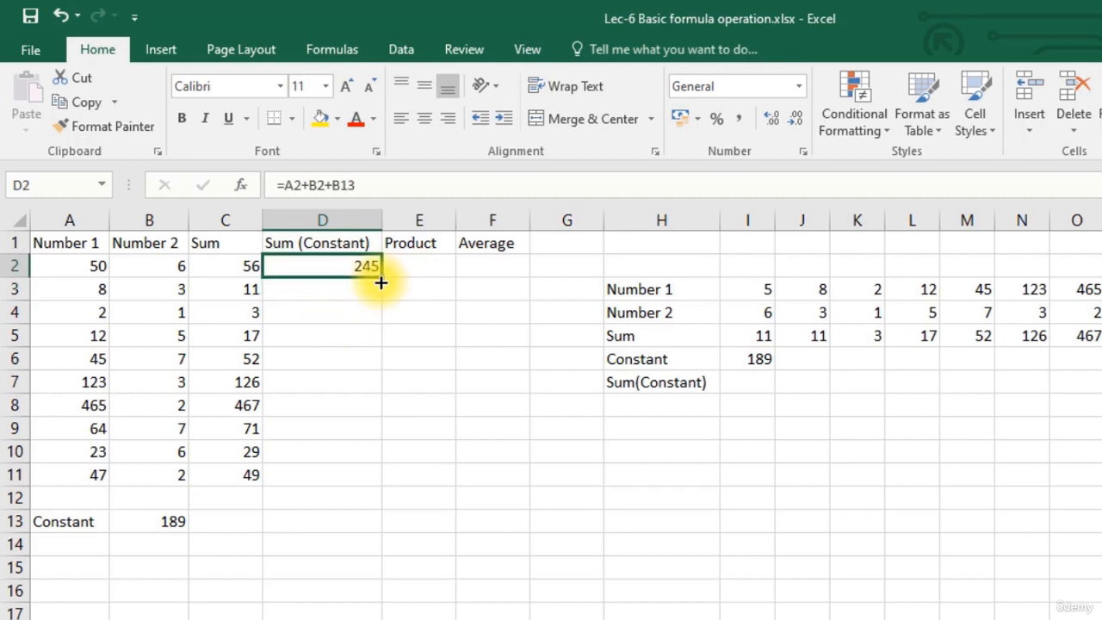
pyautogui.moveTo(382, 285); pyautogui.dragTo(381, 296)
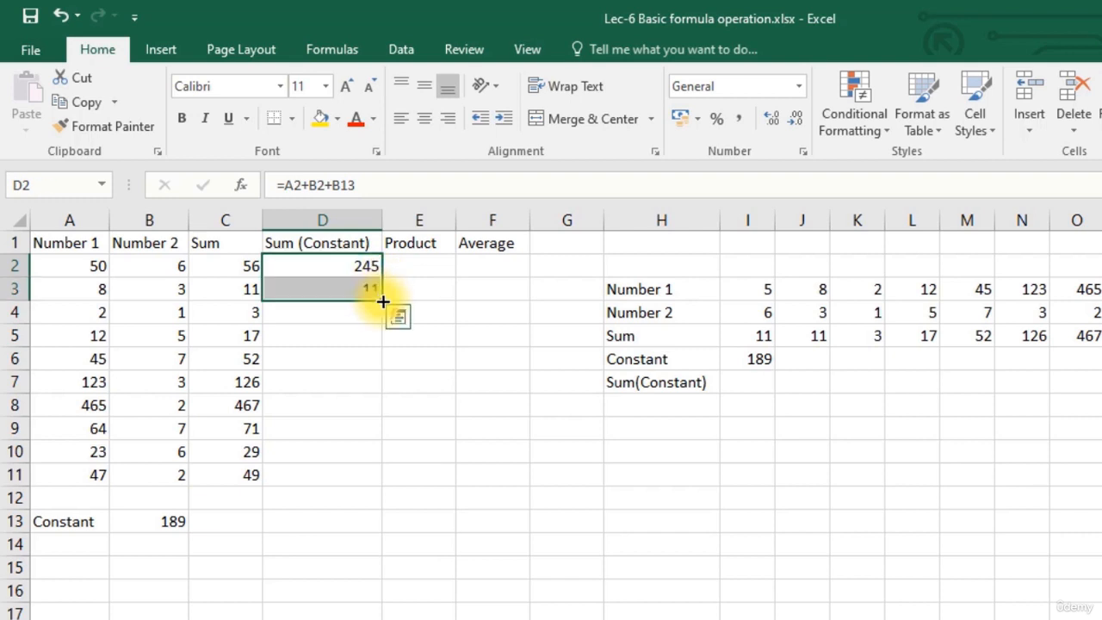
pyautogui.click(357, 288)
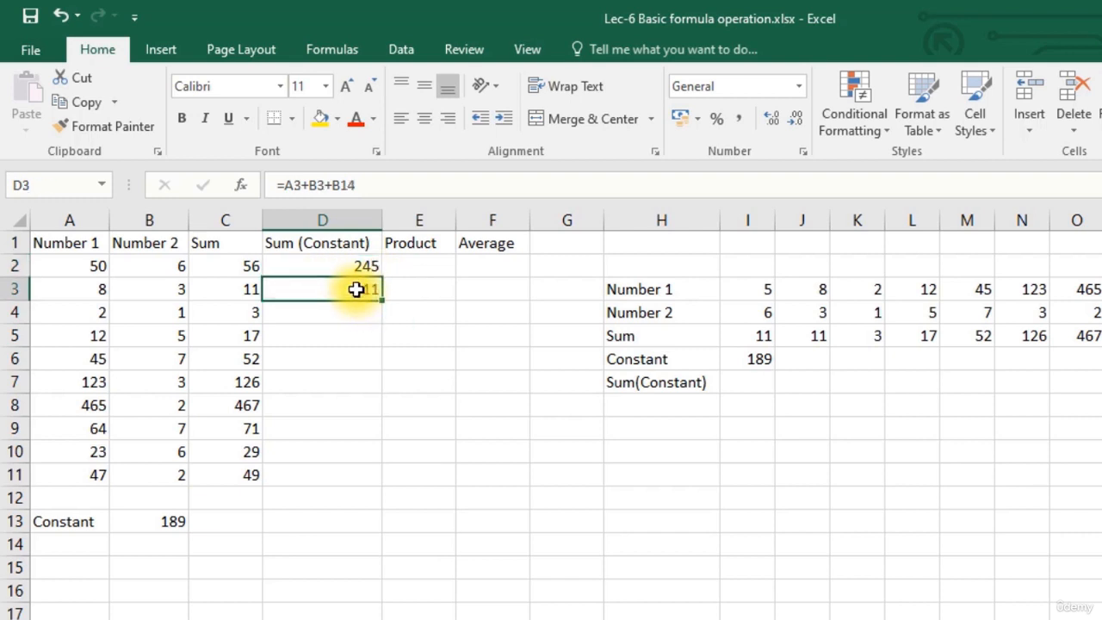
pyautogui.click(404, 186)
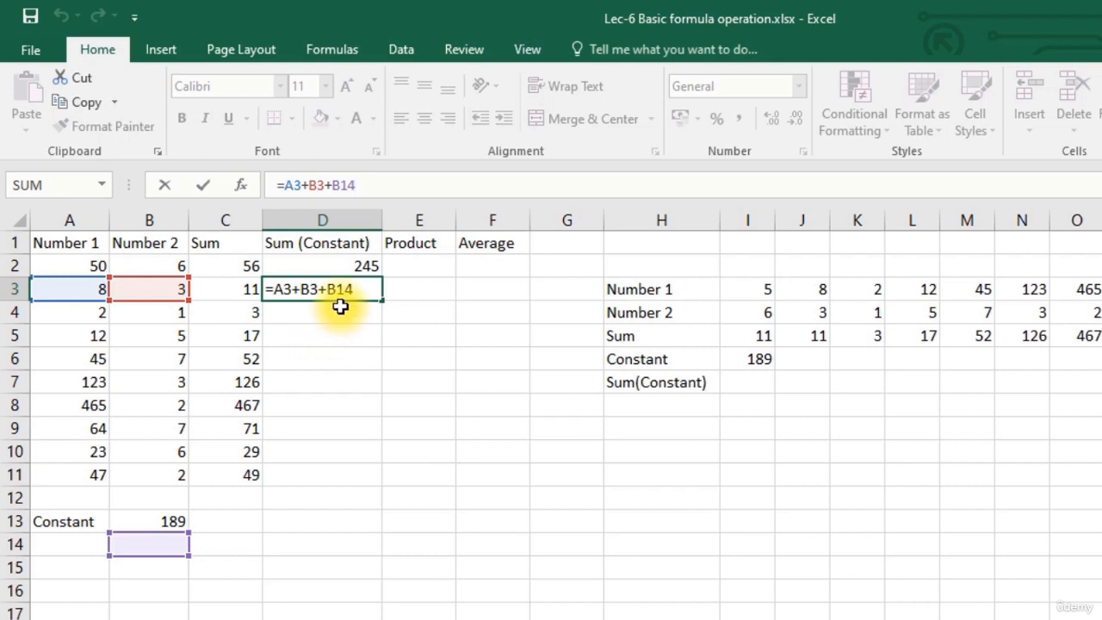
pyautogui.hotkey('ctrl', 'Return')
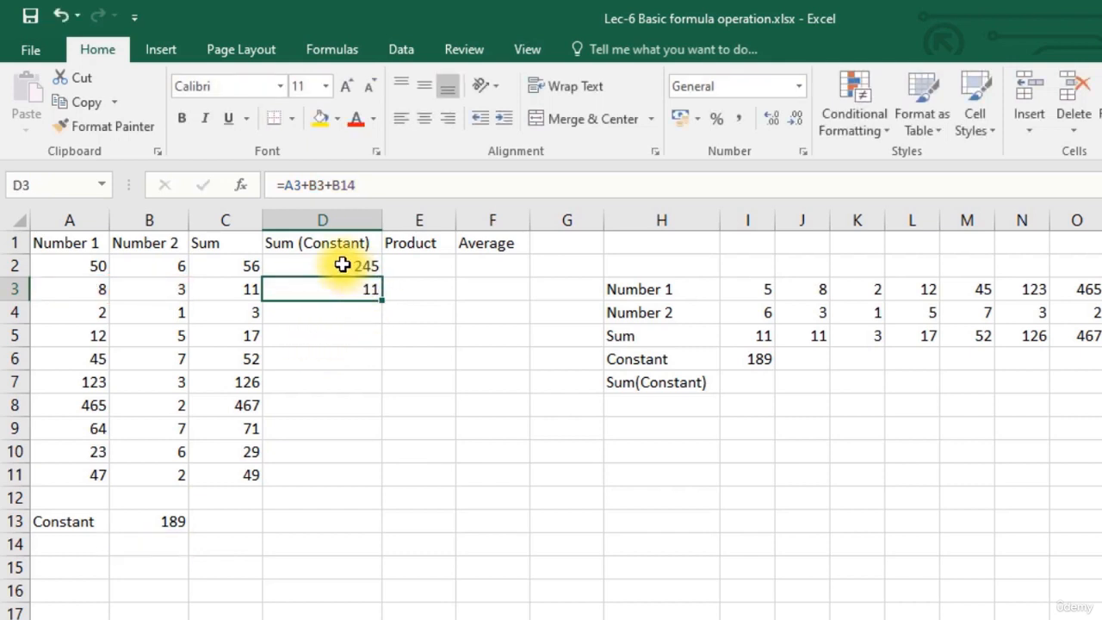
# Lock the row of the constant's reference in D2, making the formula =A2+B2+B$13
pyautogui.click(345, 264)
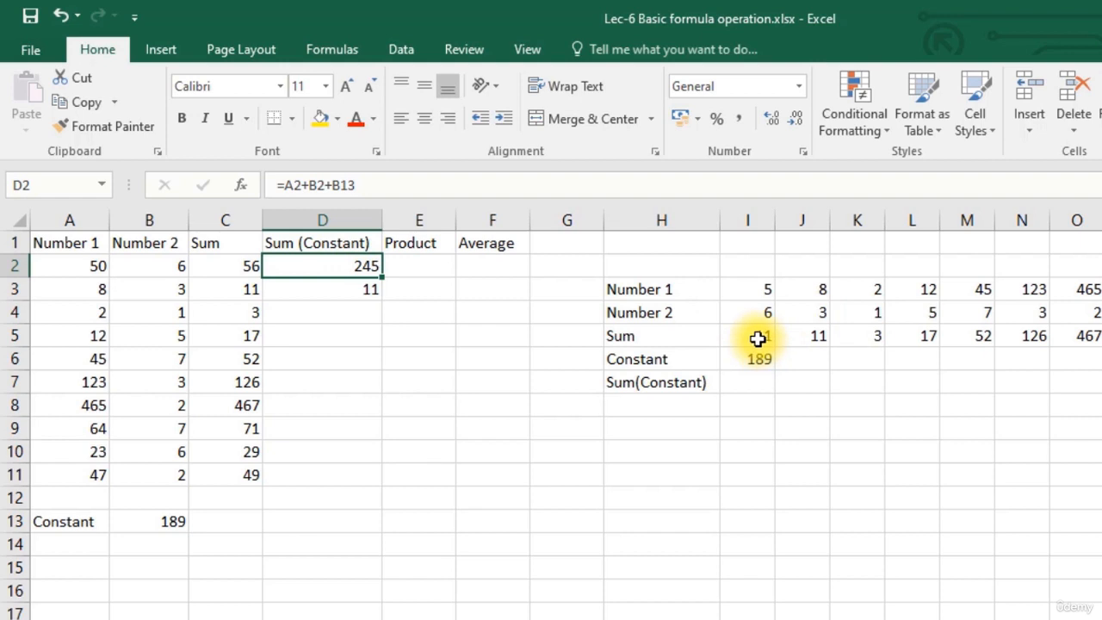
pyautogui.click(342, 188)
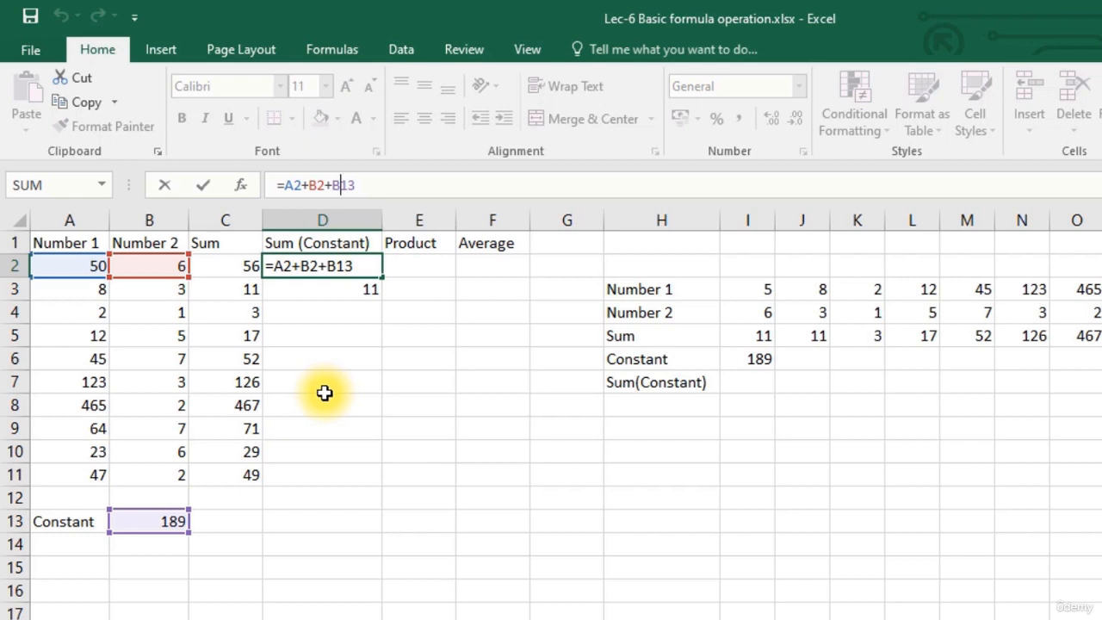
pyautogui.write('$')
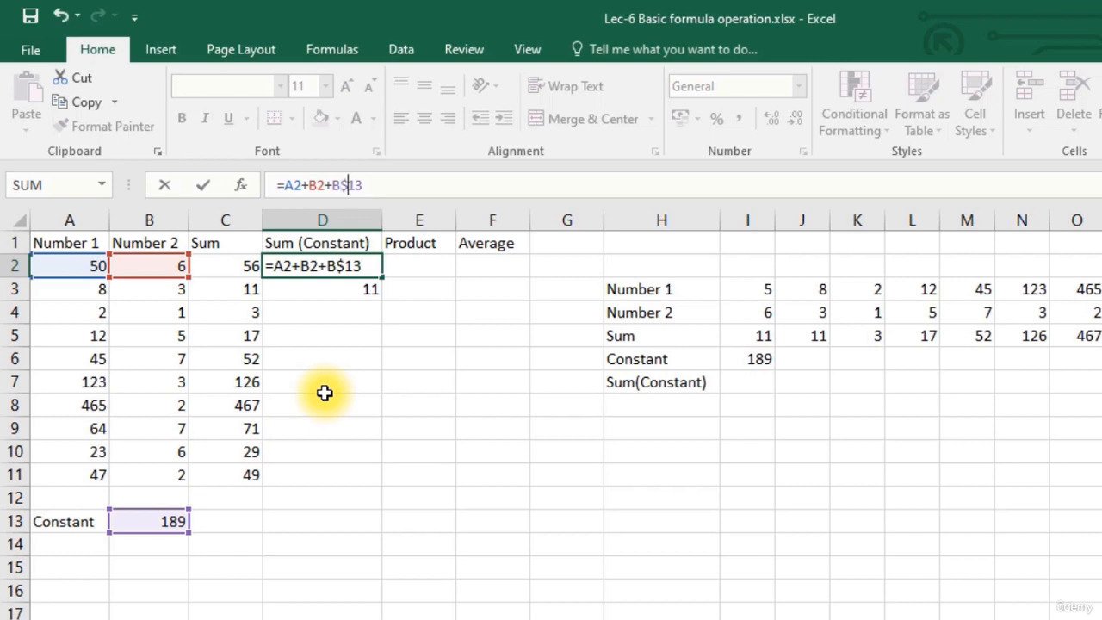
pyautogui.press('Return')
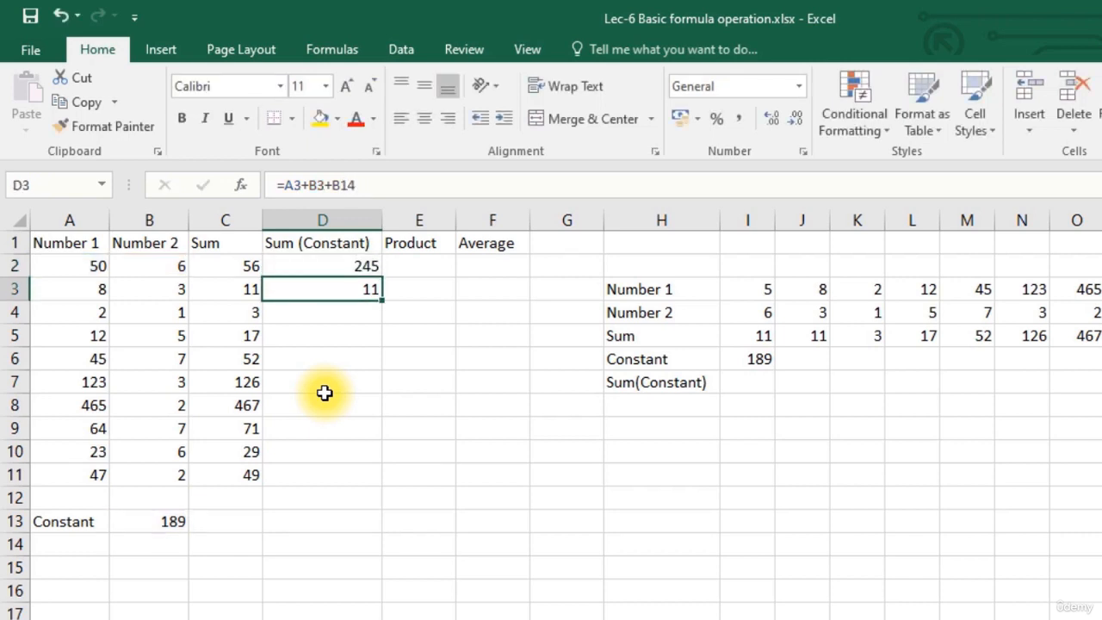
# Fill the row-locked formula from D2 down into D3 and compare the formulas of the two cells
pyautogui.click(357, 265)
pyautogui.moveTo(385, 279); pyautogui.dragTo(387, 302)
pyautogui.click(363, 292)
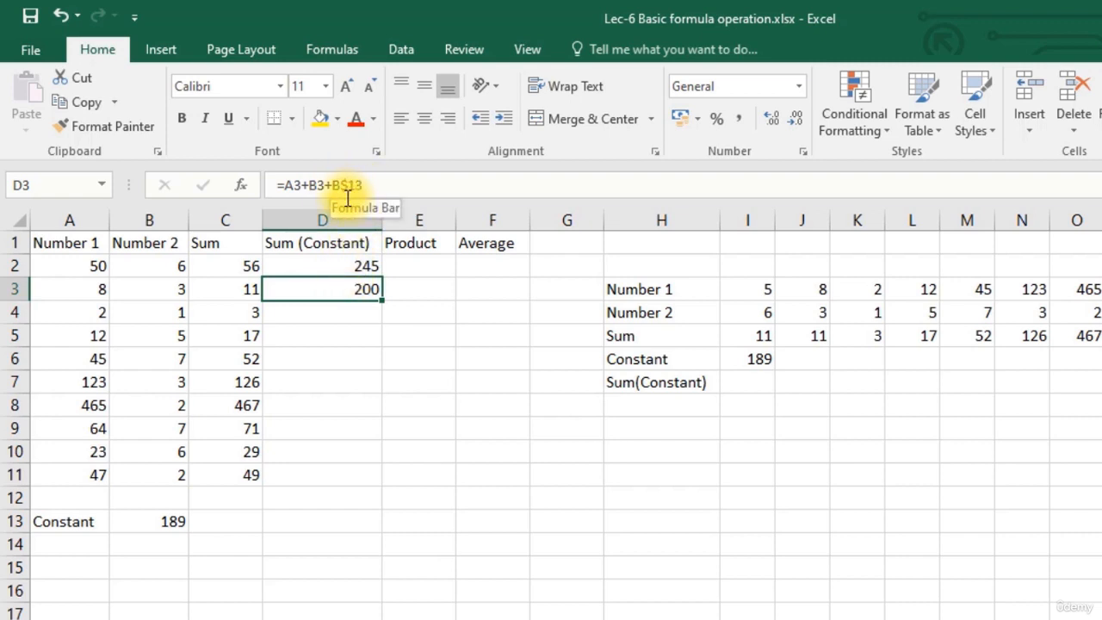
pyautogui.click(321, 266)
pyautogui.click(327, 288)
pyautogui.click(326, 263)
pyautogui.click(328, 286)
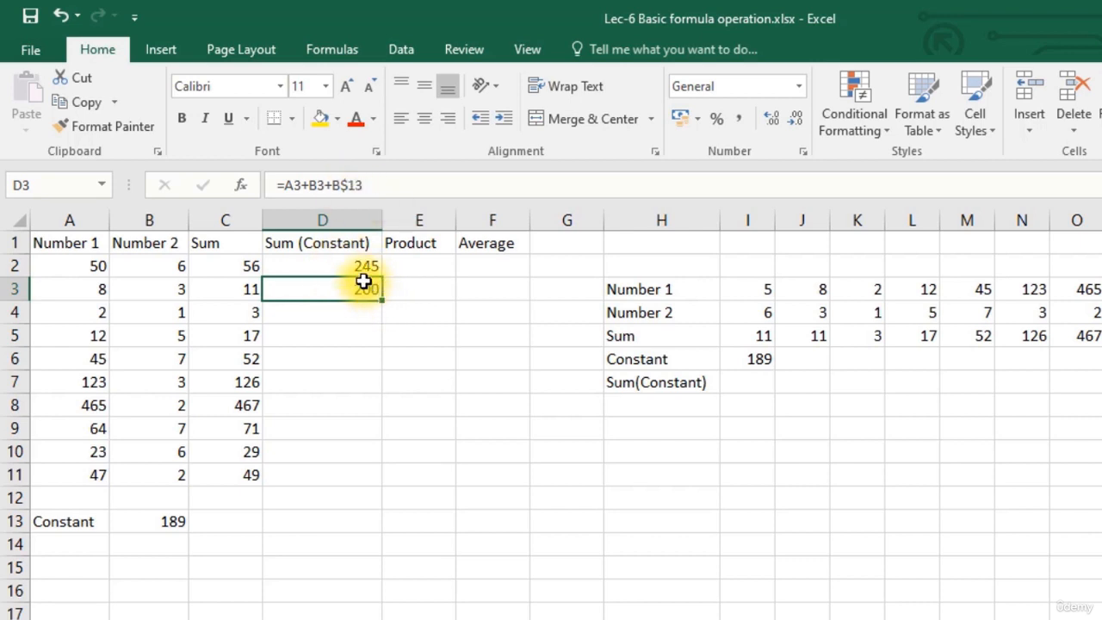
pyautogui.click(357, 268)
pyautogui.click(357, 288)
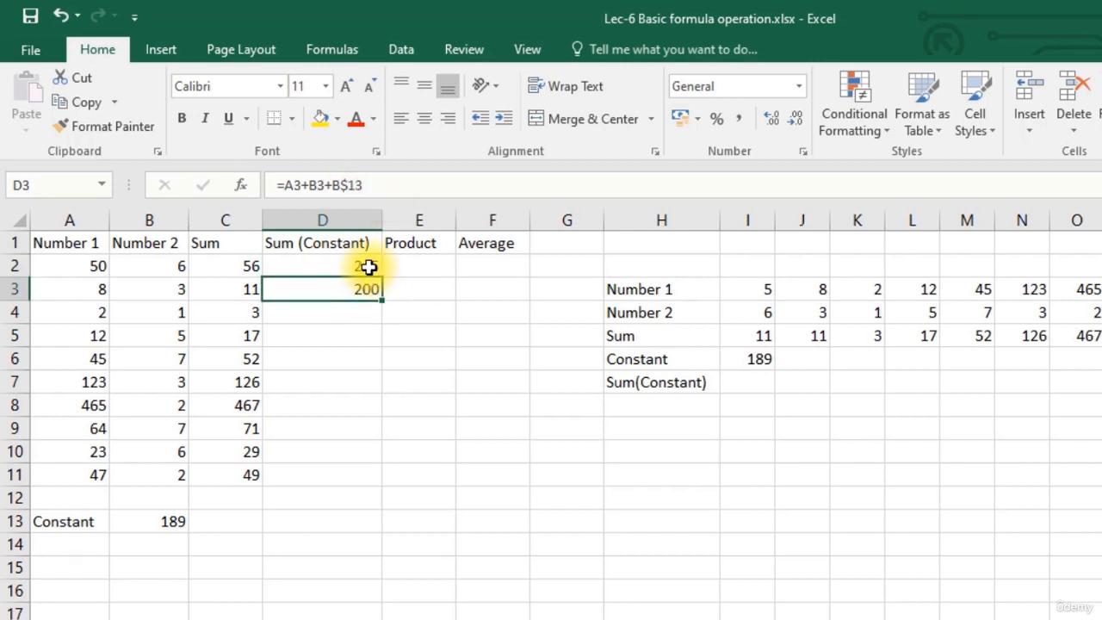
# Fill the Sum (Constant) formula from D2 down through D11
pyautogui.click(358, 263)
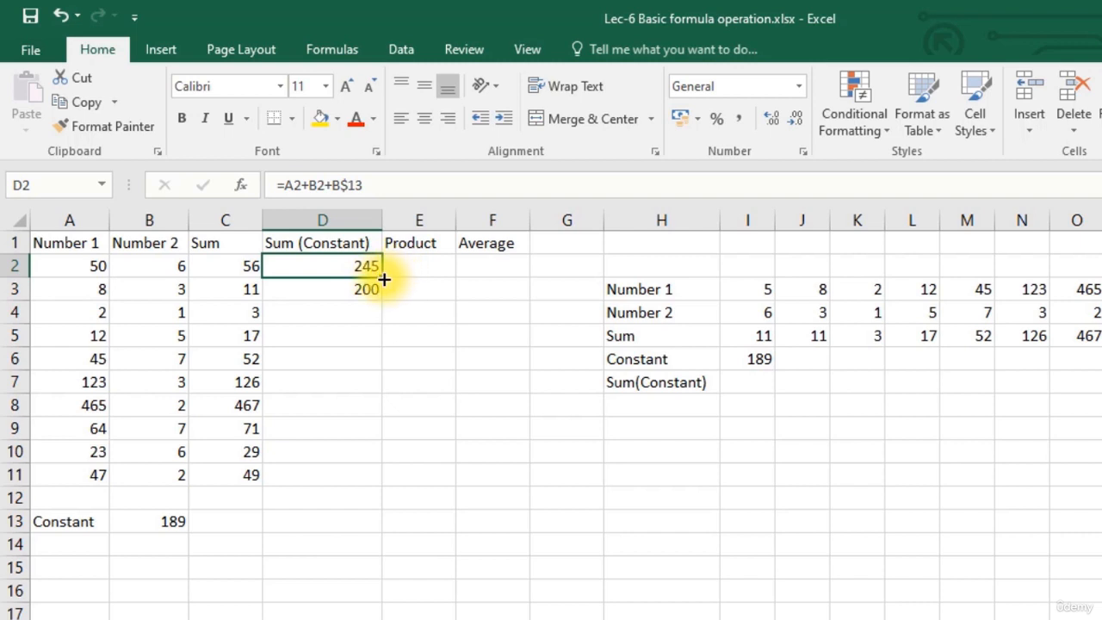
pyautogui.moveTo(382, 277); pyautogui.dragTo(366, 486)
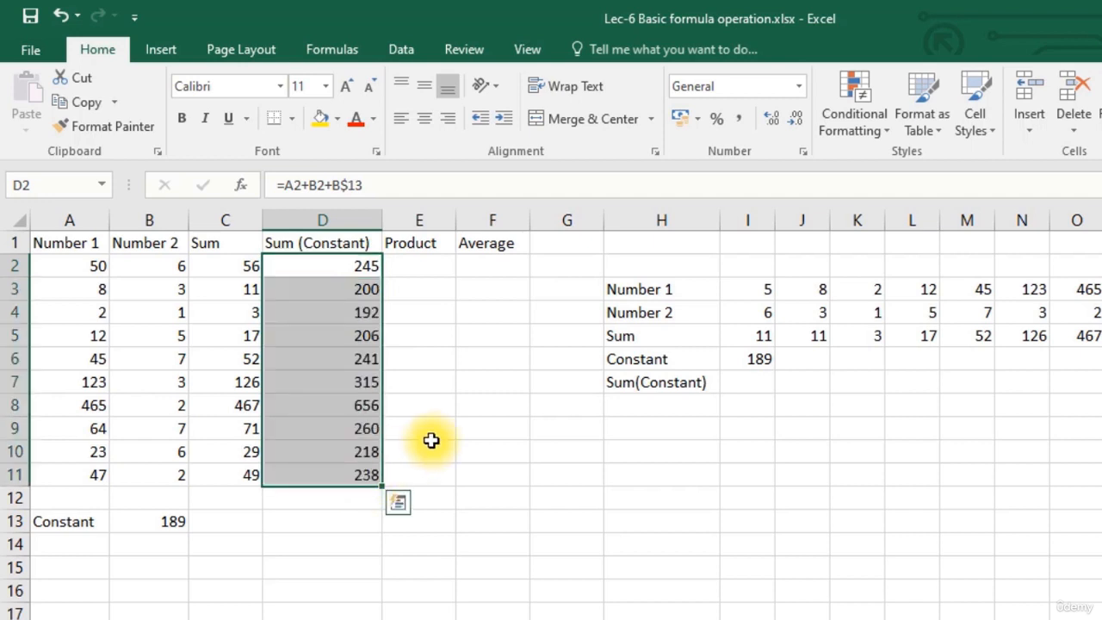
# Examine the copied formulas in the Sum (Constant) column, working from D11 up to D3, and check their reference to the constant
pyautogui.click(370, 472)
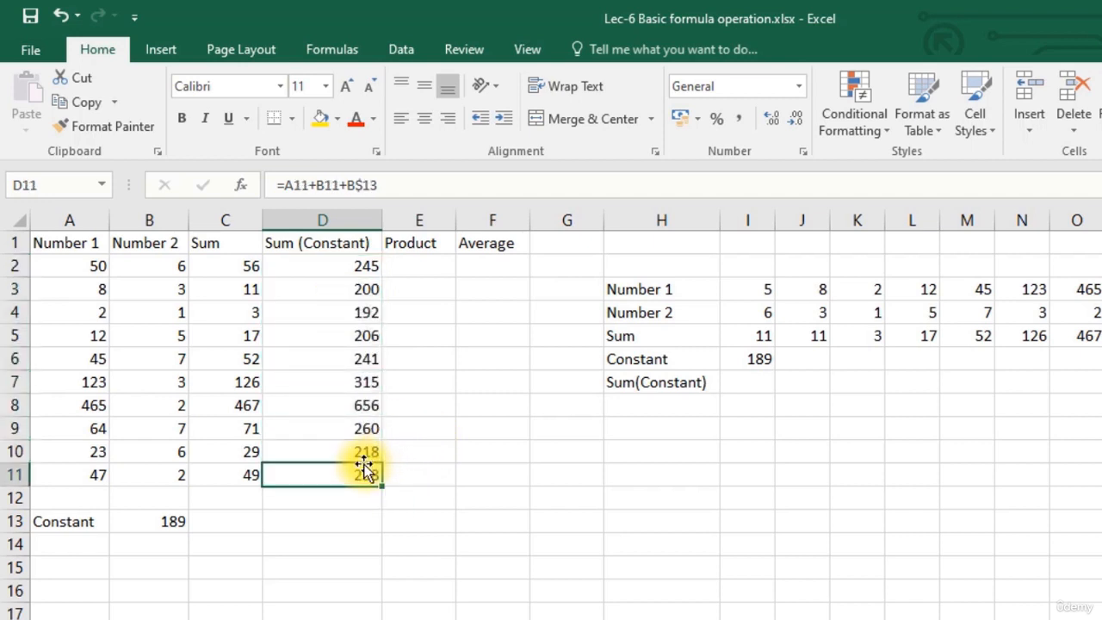
pyautogui.click(362, 450)
pyautogui.click(361, 472)
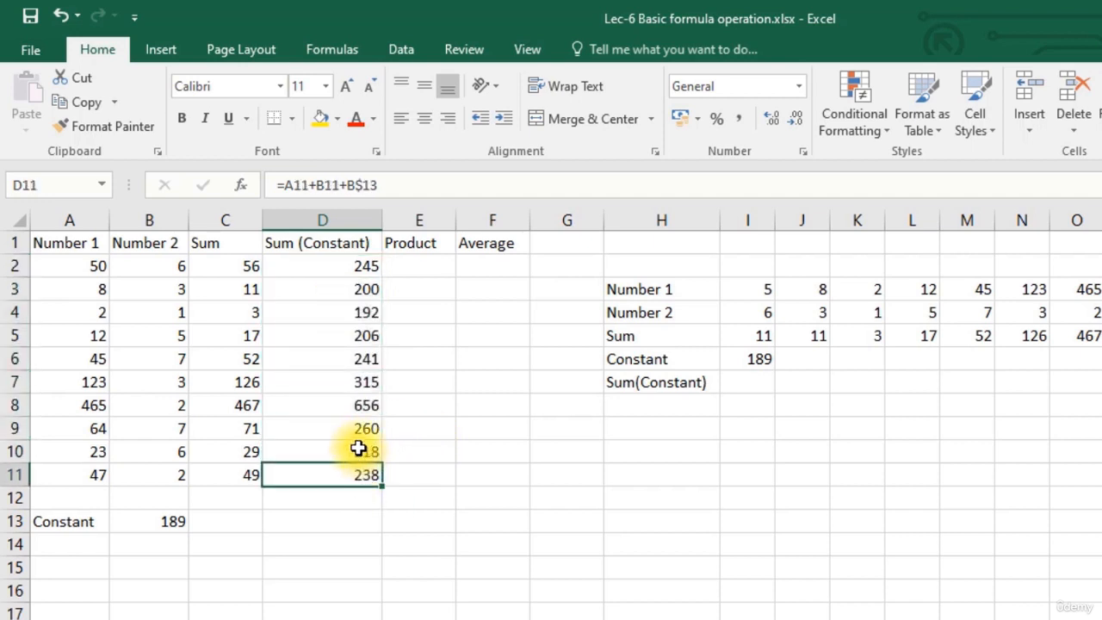
pyautogui.click(357, 446)
pyautogui.click(352, 403)
pyautogui.click(347, 382)
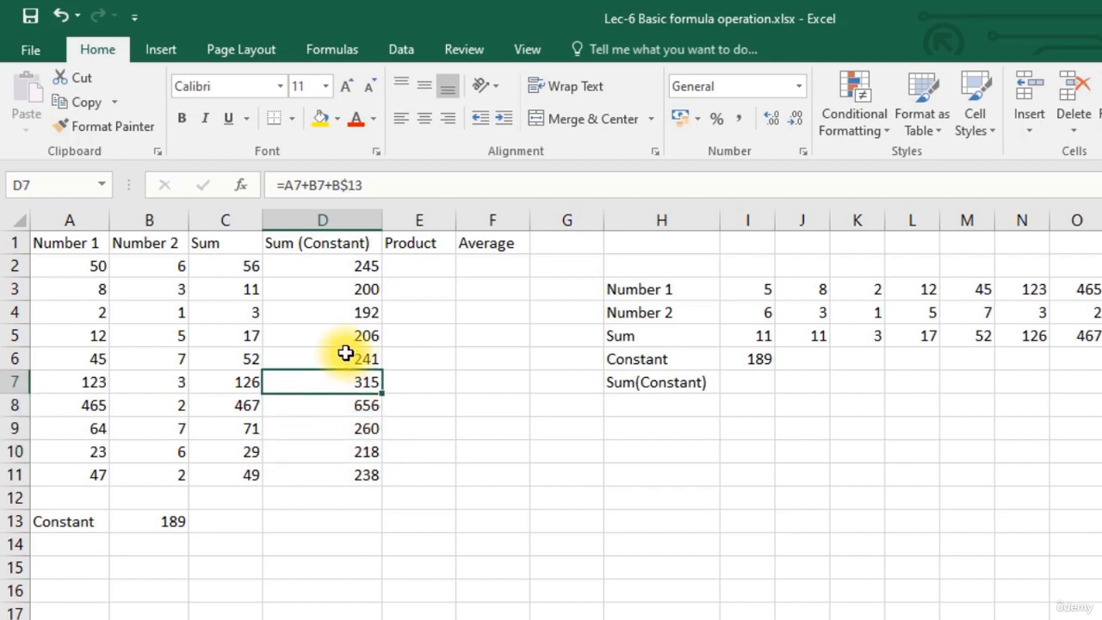
pyautogui.click(345, 355)
pyautogui.click(343, 328)
pyautogui.click(341, 310)
pyautogui.click(340, 291)
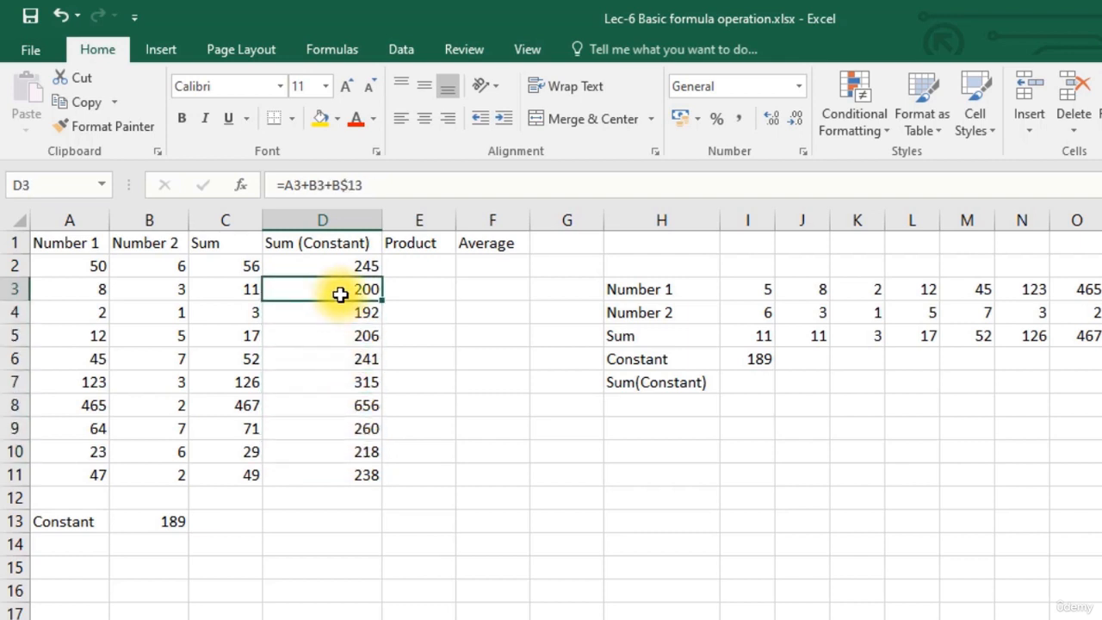
# Enter the formula =I3+I4+I6 in I7 to add the two numbers and the constant in the horizontal table
pyautogui.click(757, 359)
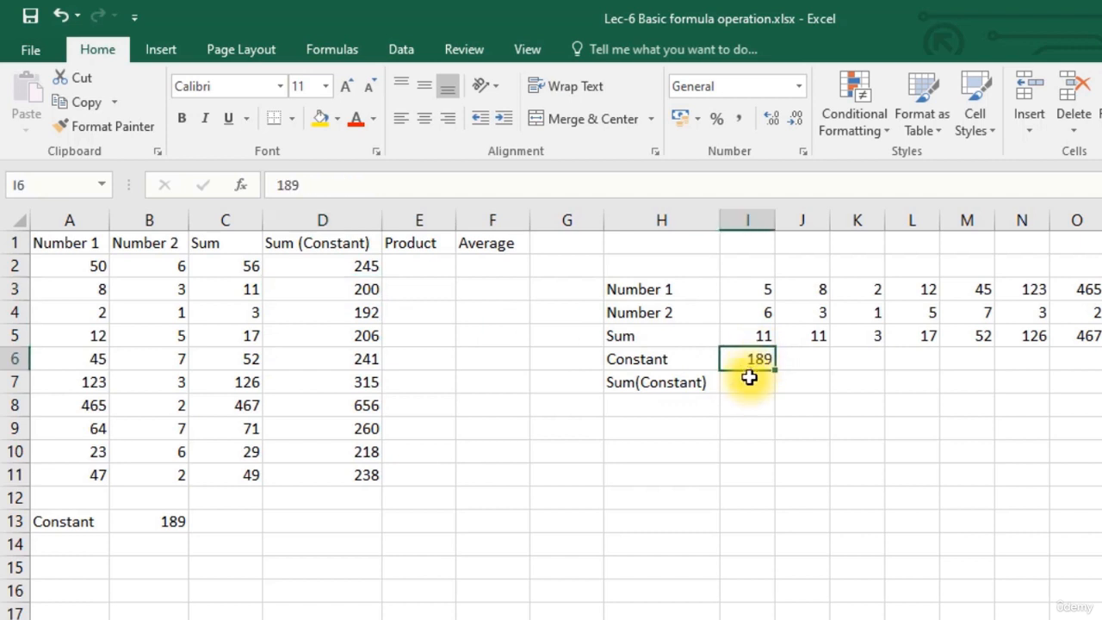
pyautogui.click(748, 385)
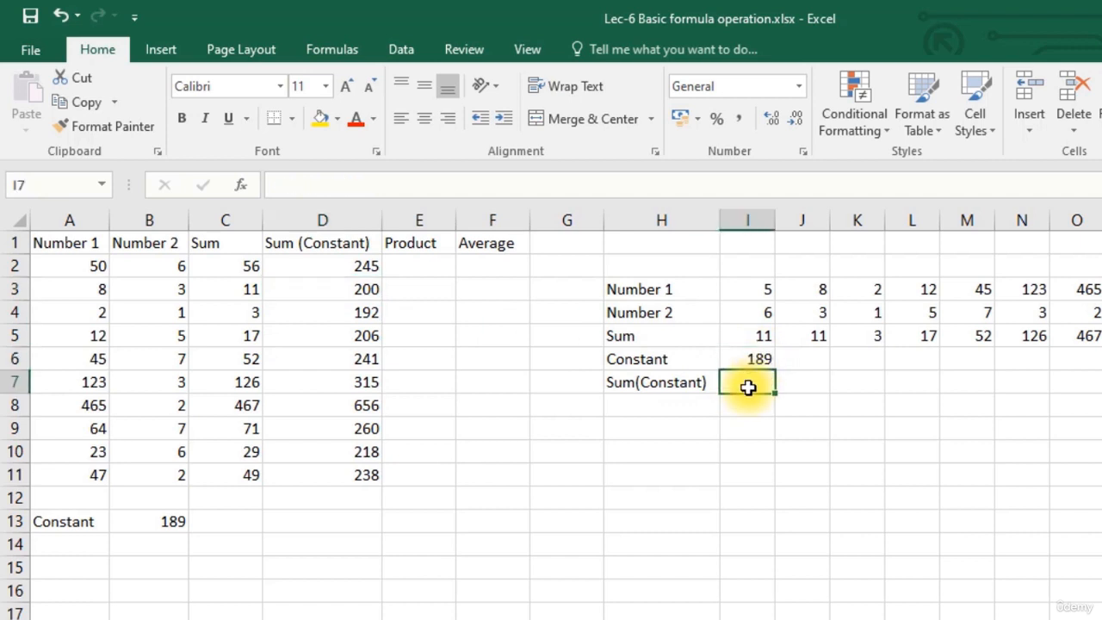
pyautogui.write('=')
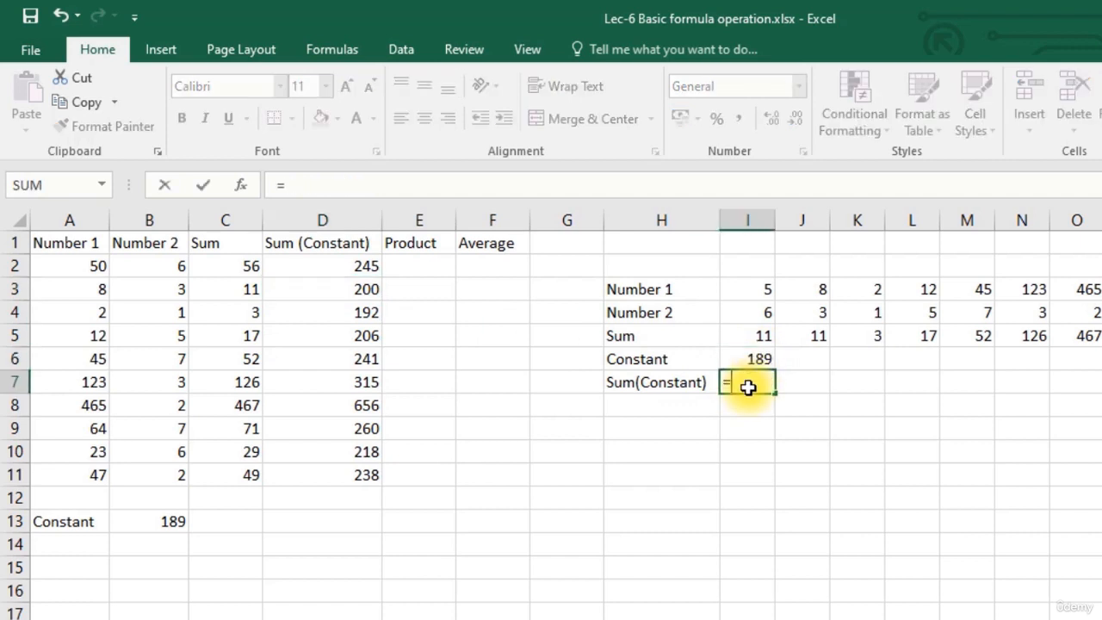
pyautogui.click(753, 293)
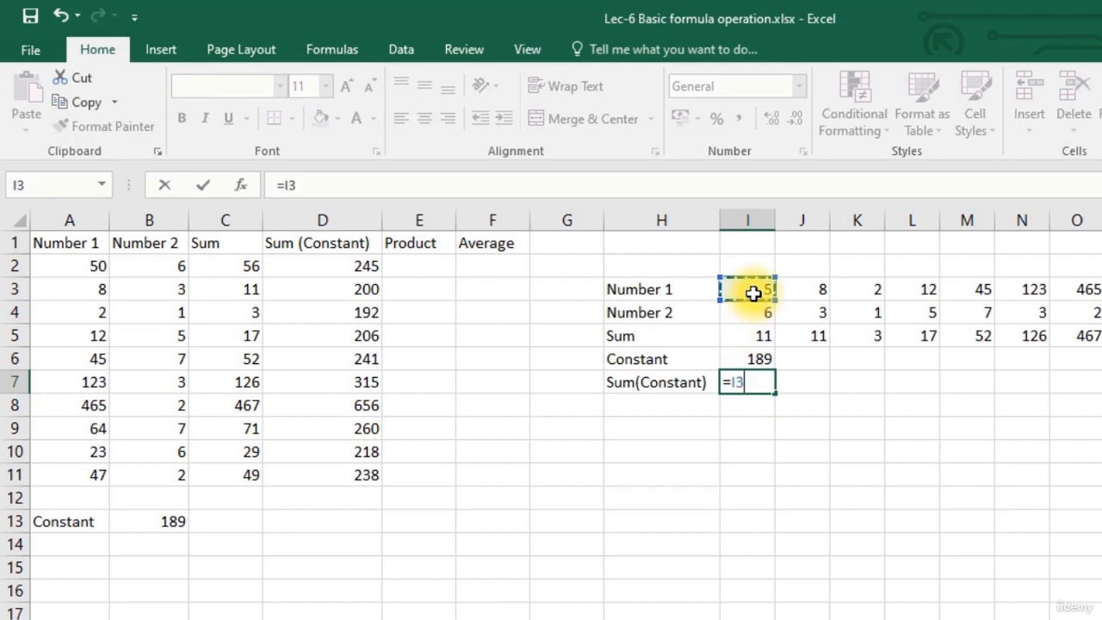
pyautogui.write('+')
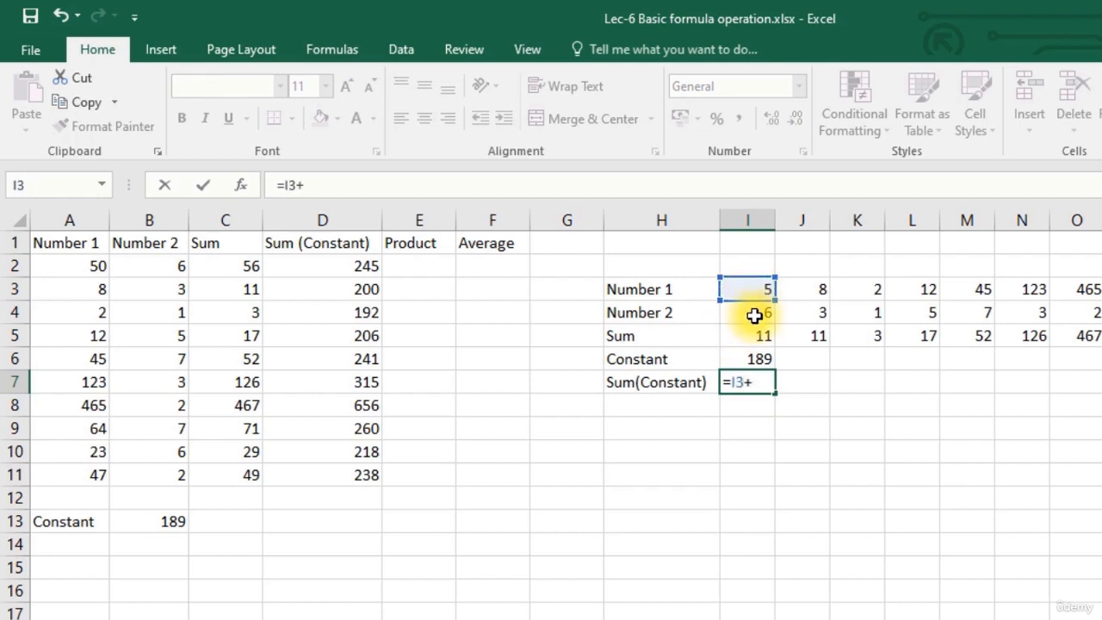
pyautogui.click(755, 316)
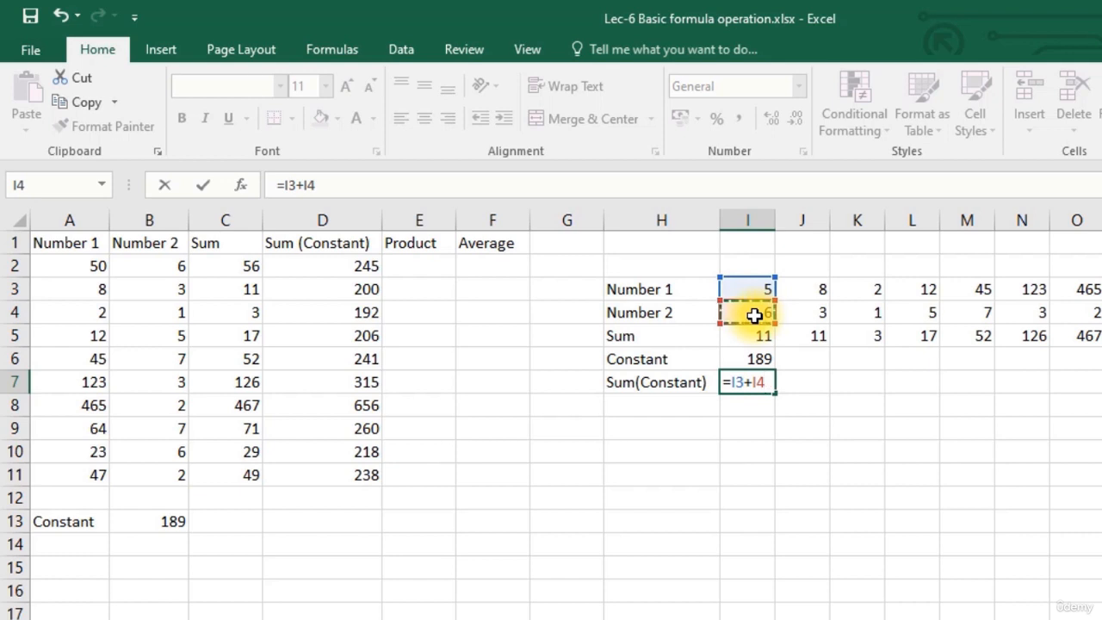
pyautogui.write('+')
pyautogui.click(747, 359)
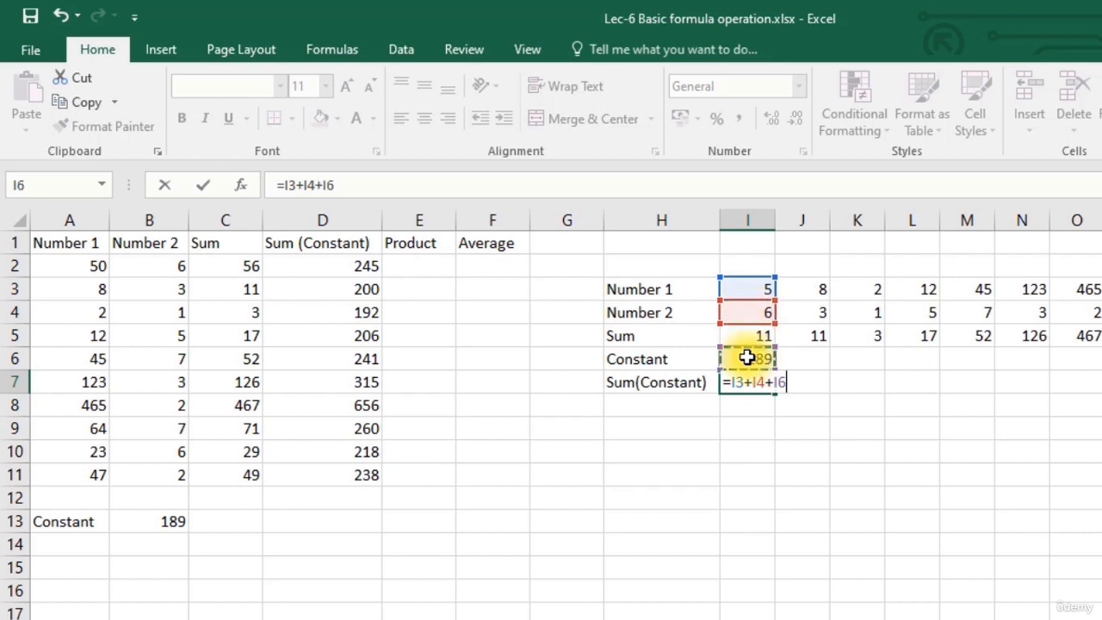
pyautogui.hotkey('ctrl', 'Return')
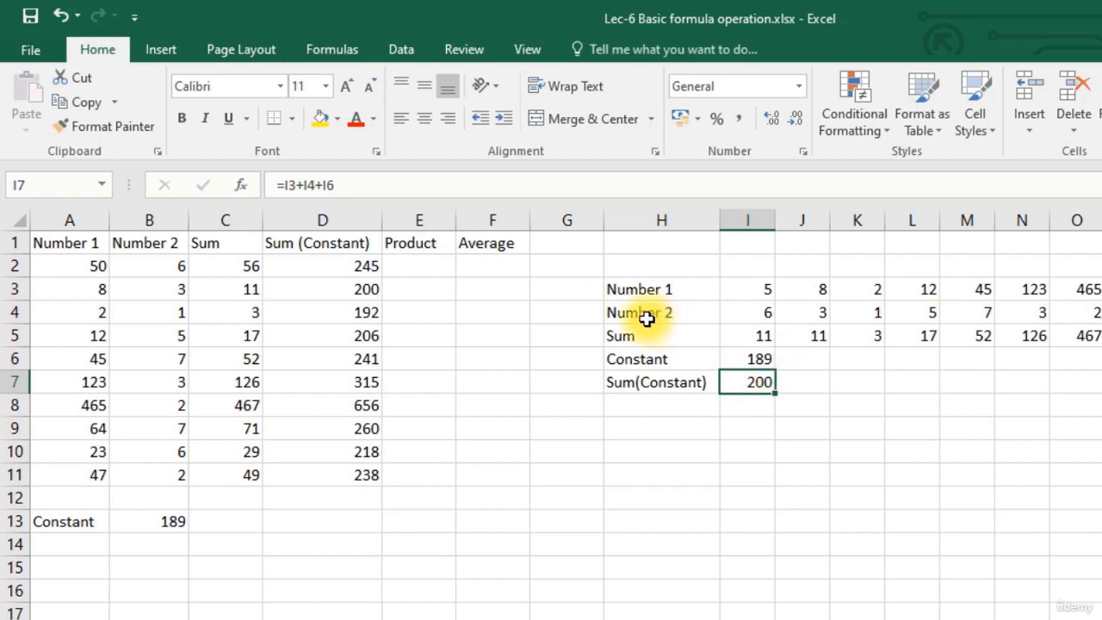
# Fill the unlocked Sum(Constant) formula from I7 into J7 and examine the cells it references
pyautogui.moveTo(776, 393); pyautogui.dragTo(802, 388)
pyautogui.click(796, 384)
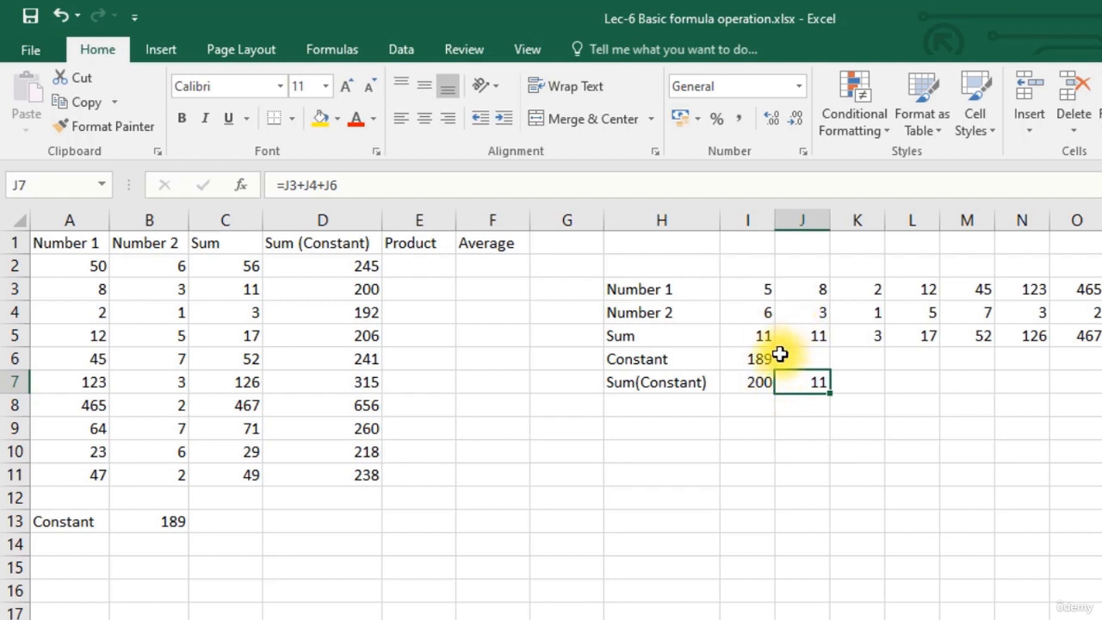
pyautogui.click(800, 358)
pyautogui.click(806, 385)
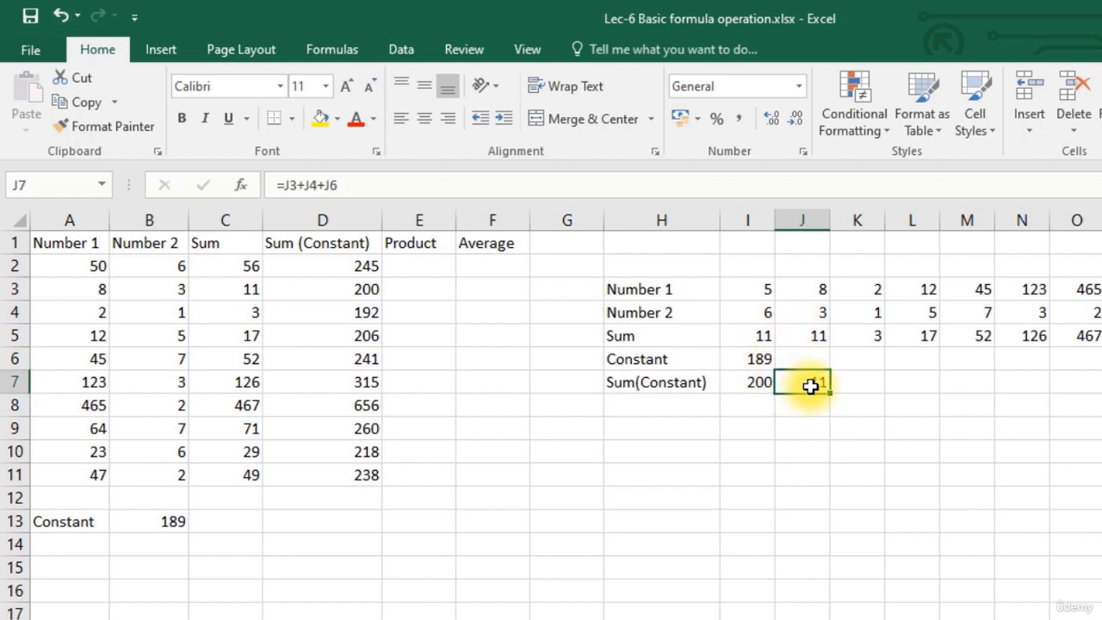
pyautogui.click(365, 193)
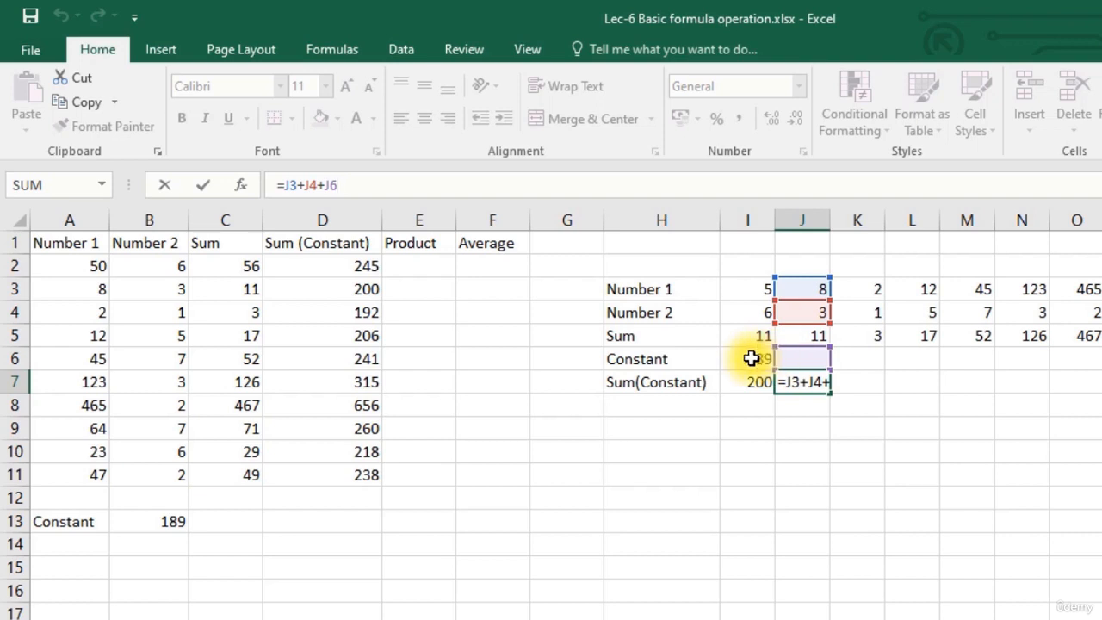
pyautogui.click(819, 392)
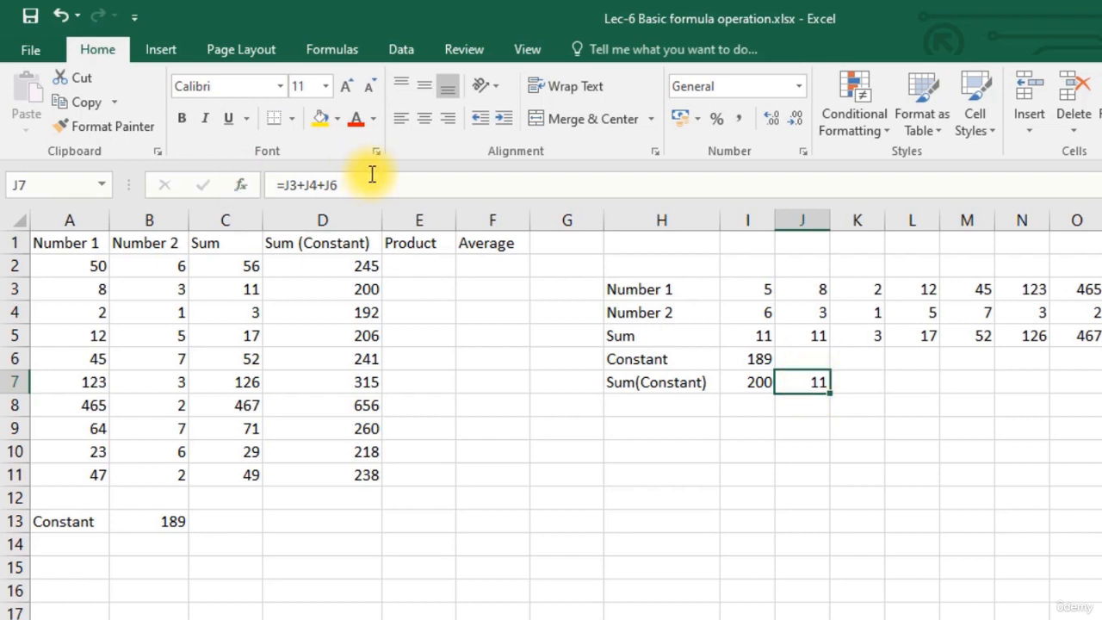
pyautogui.click(325, 183)
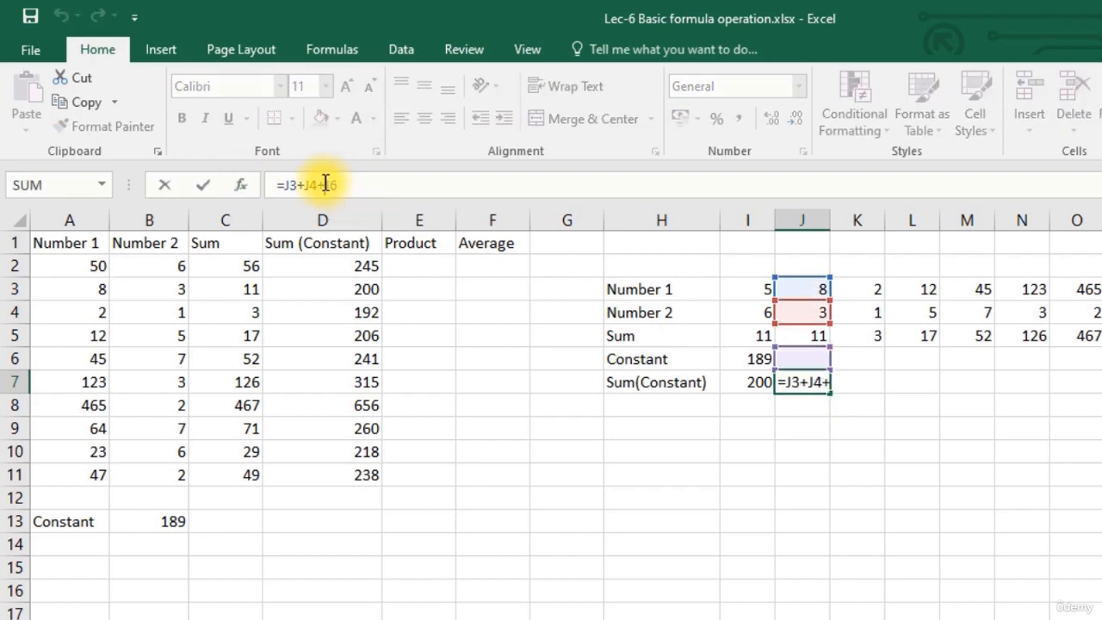
# Lock the column of the constant's reference in I7, making the formula =I3+I4+$I6
pyautogui.click(750, 386)
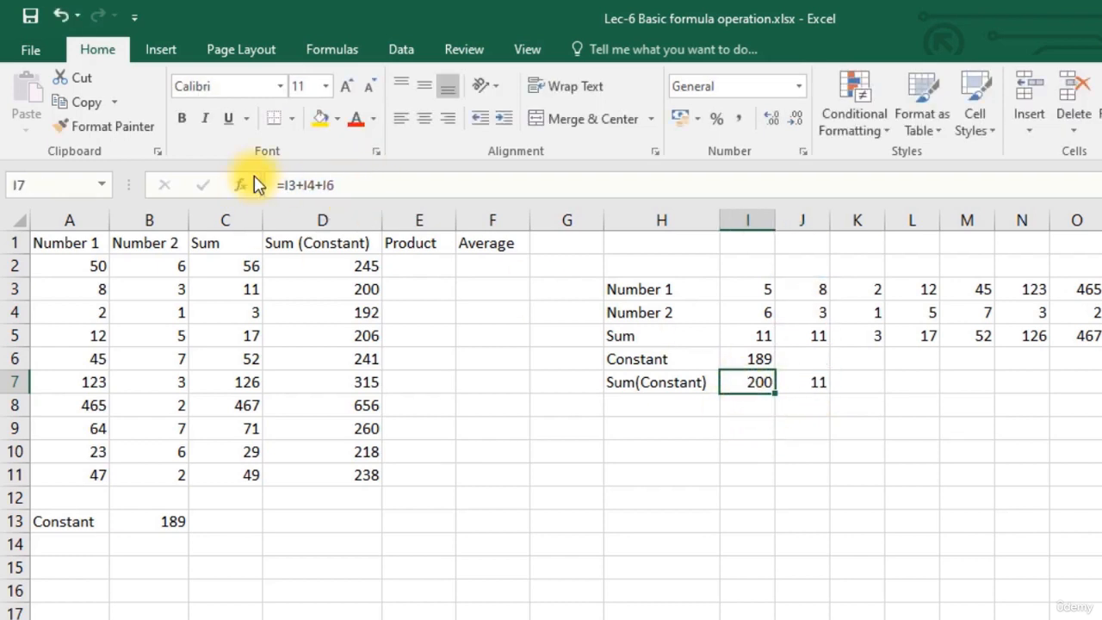
pyautogui.click(318, 185)
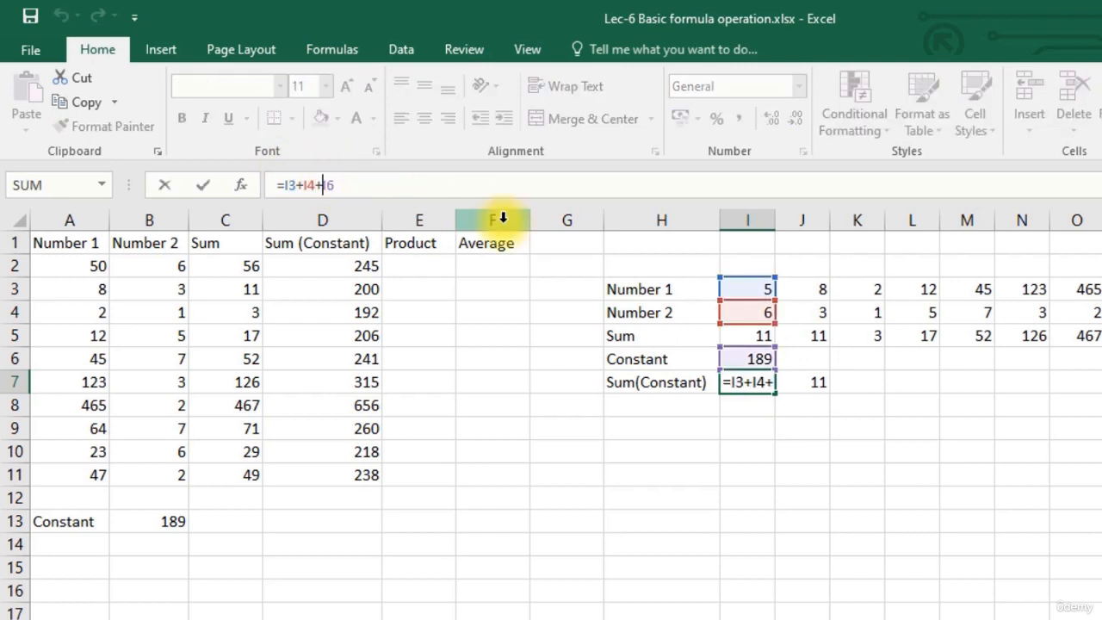
pyautogui.write('$')
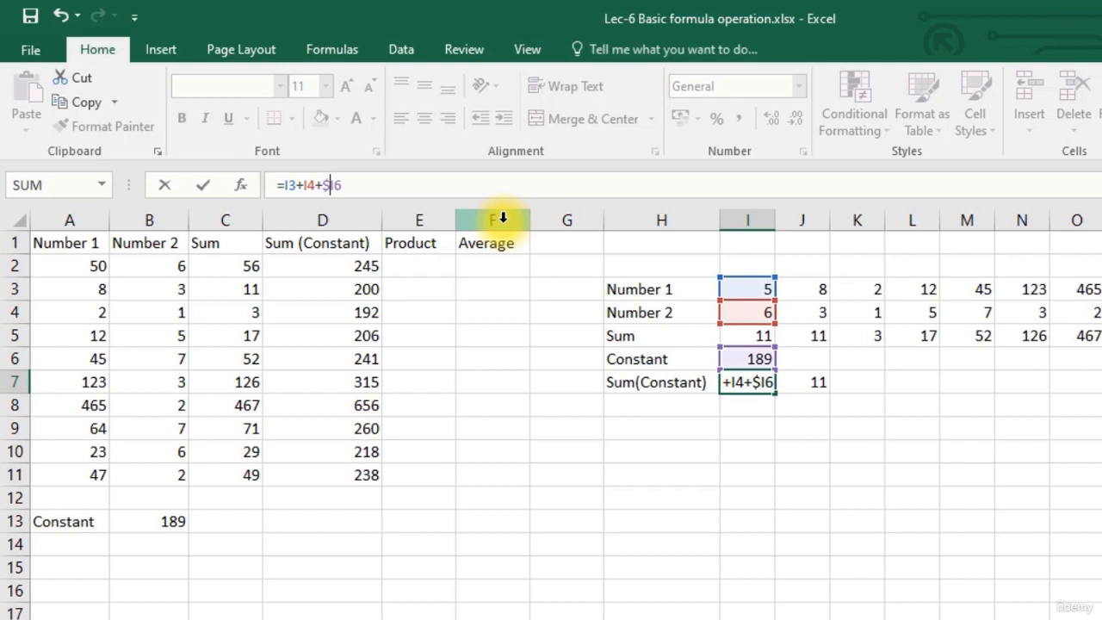
pyautogui.press('Return')
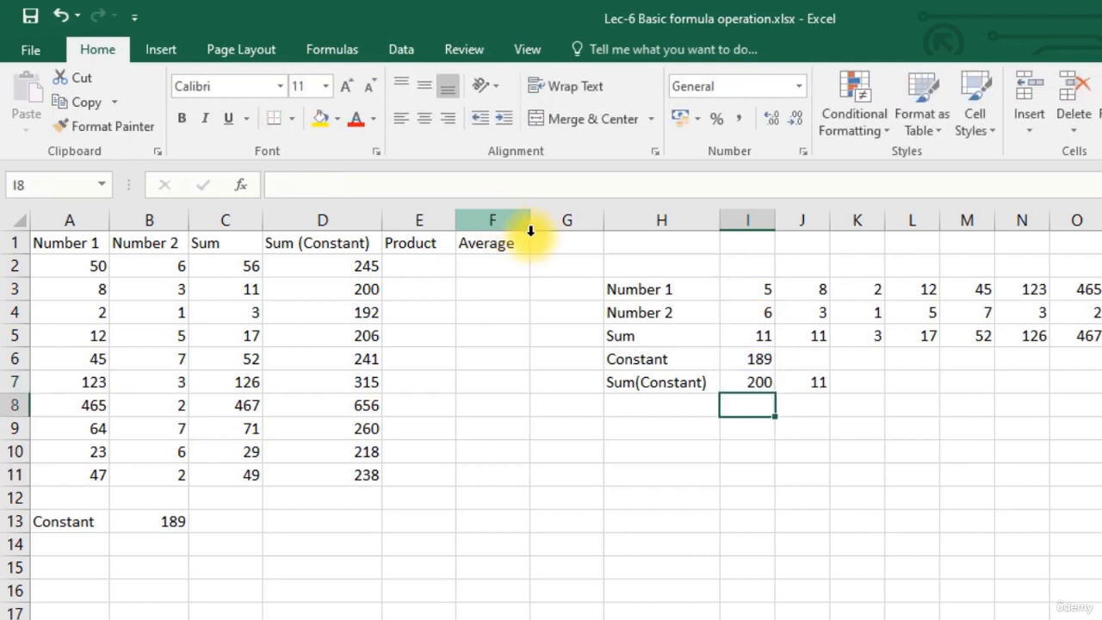
# Fill the column-locked formula from I7 into J7, check its references, and extend it across the rest of the Sum(Constant) row
pyautogui.click(756, 383)
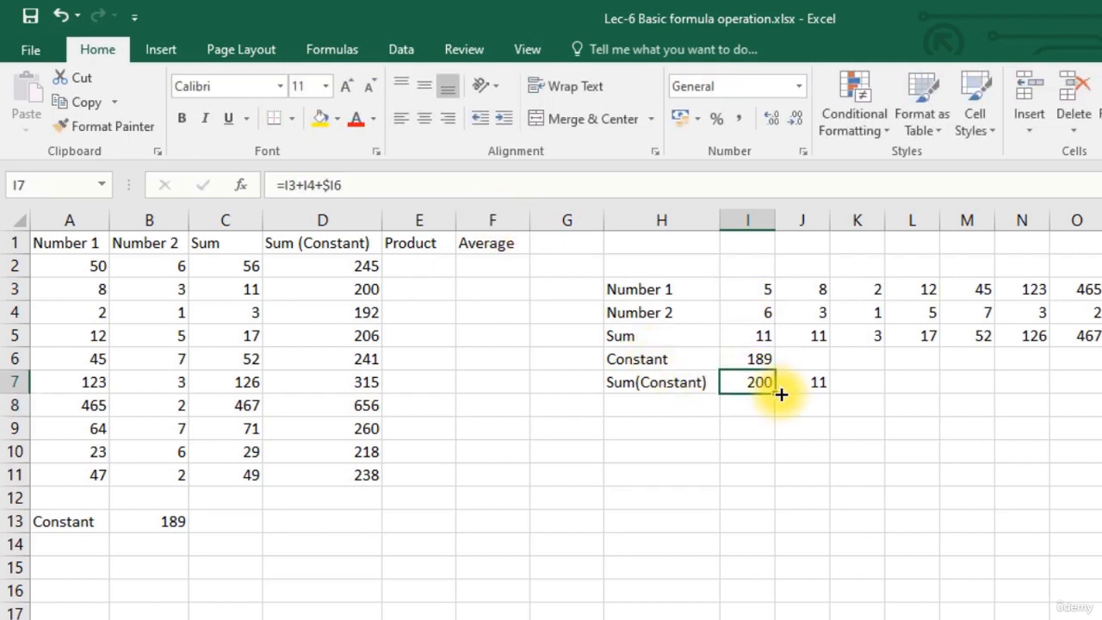
pyautogui.moveTo(775, 393); pyautogui.dragTo(851, 388)
pyautogui.click(811, 383)
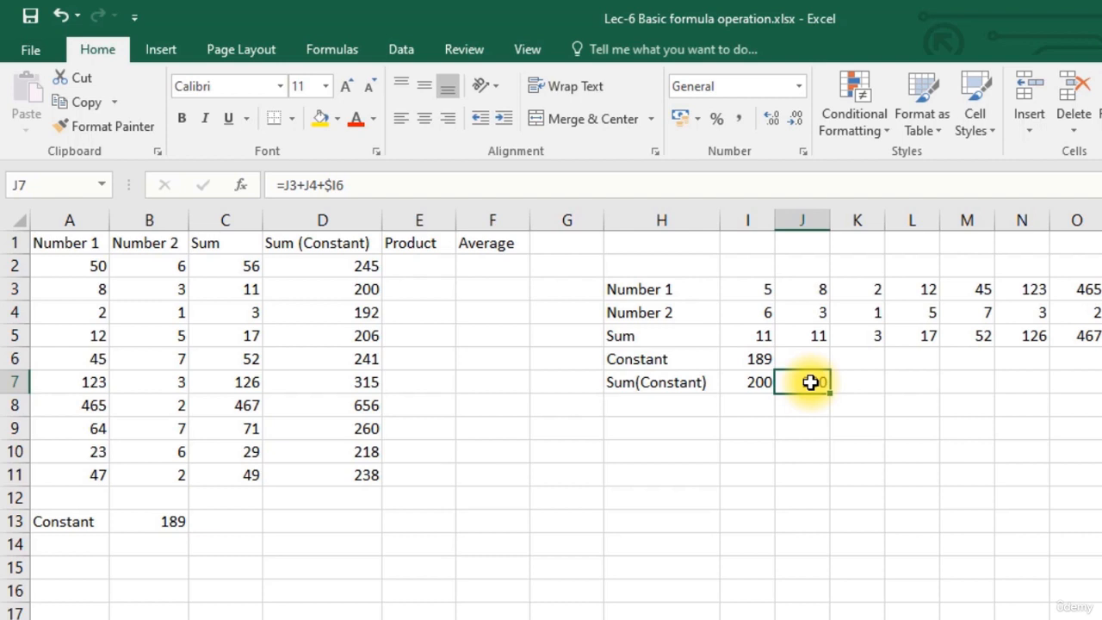
pyautogui.moveTo(830, 393); pyautogui.dragTo(1087, 396)
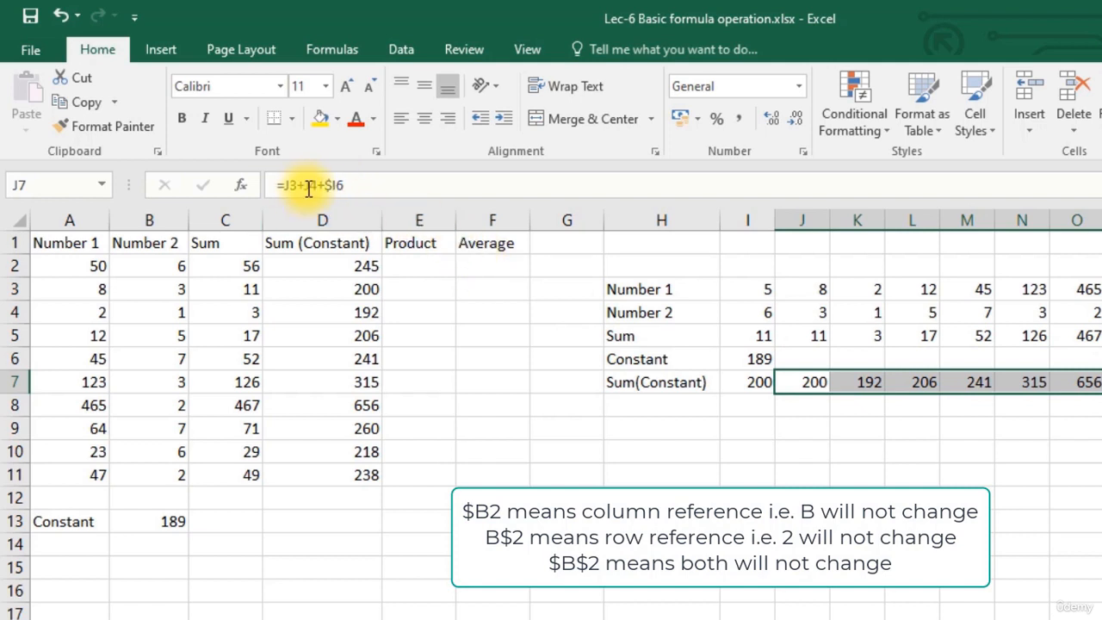
pyautogui.click(340, 183)
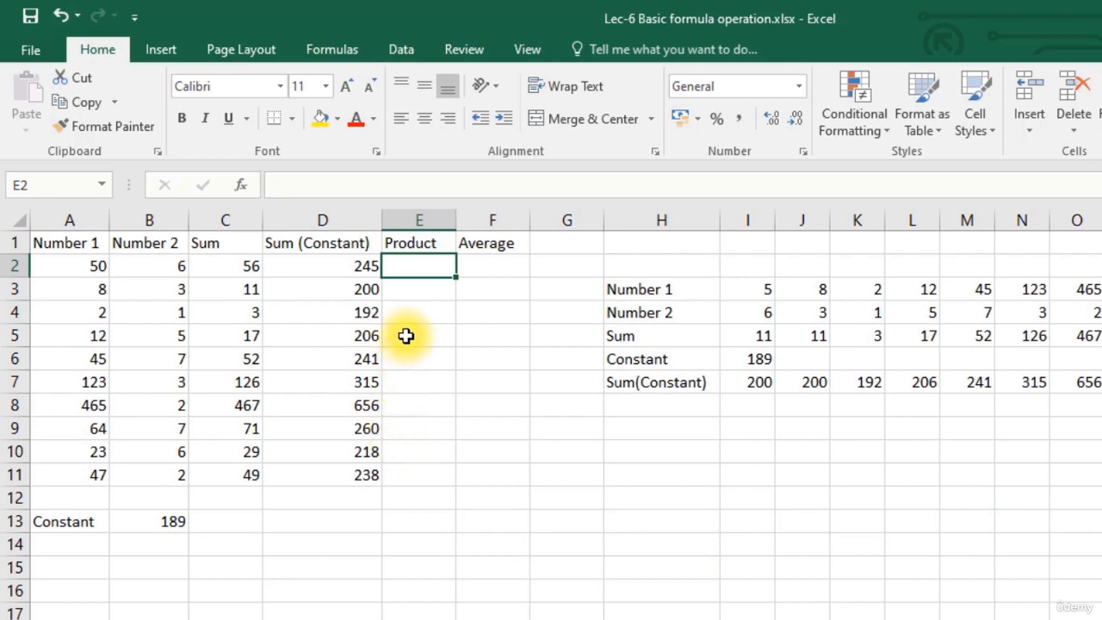
# Enter the Product formula =A2*B2*B$13 in E2, with the row of the constant's reference locked
pyautogui.write('=')
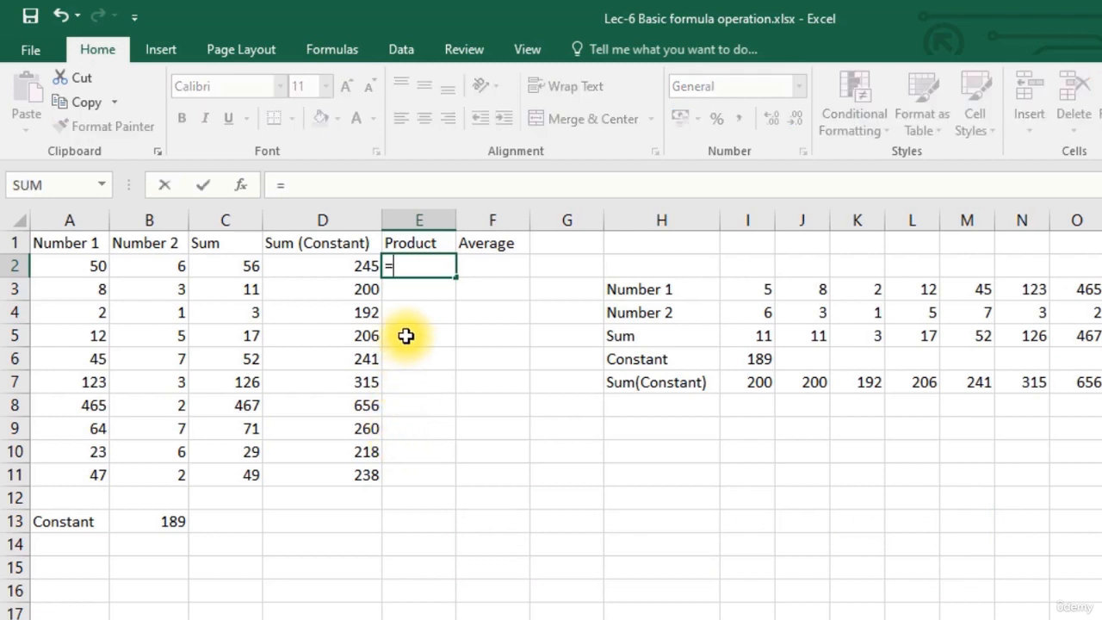
pyautogui.click(86, 268)
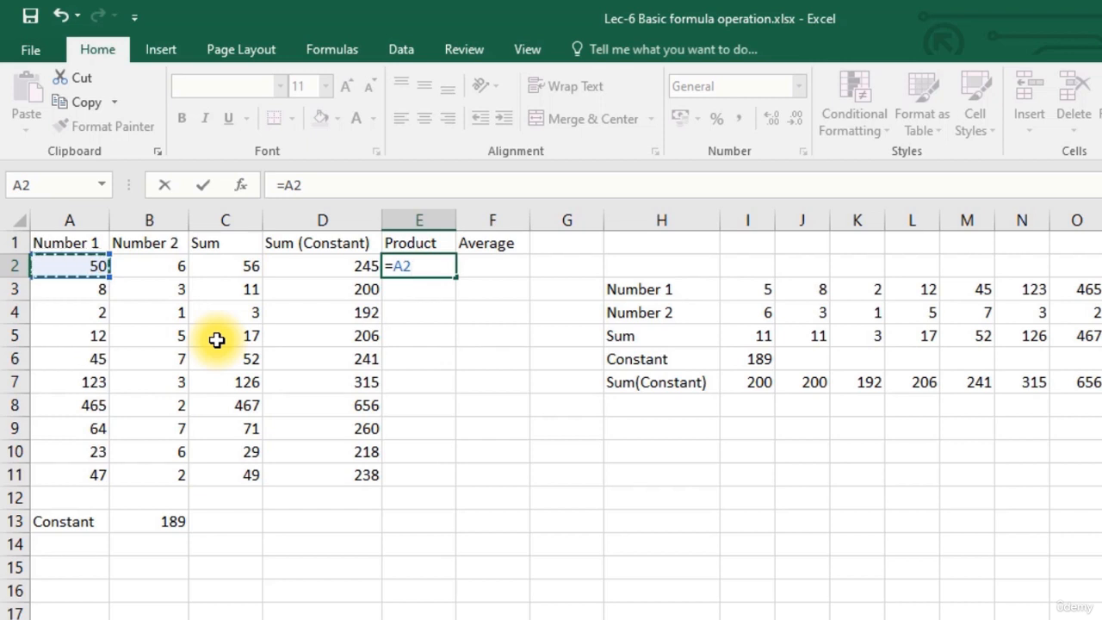
pyautogui.write('*')
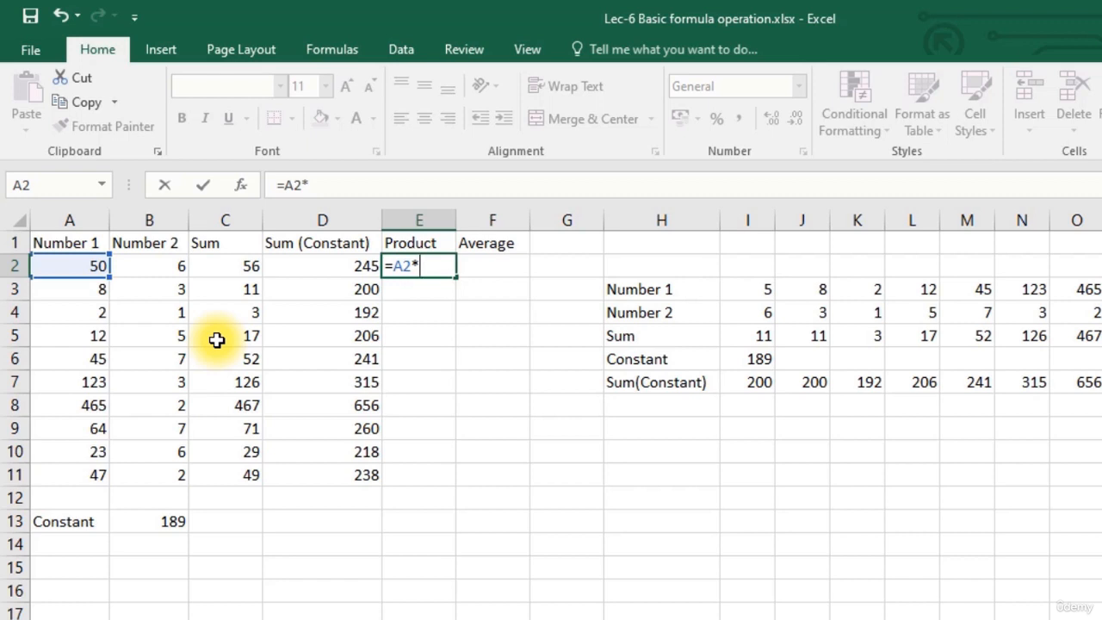
pyautogui.click(170, 268)
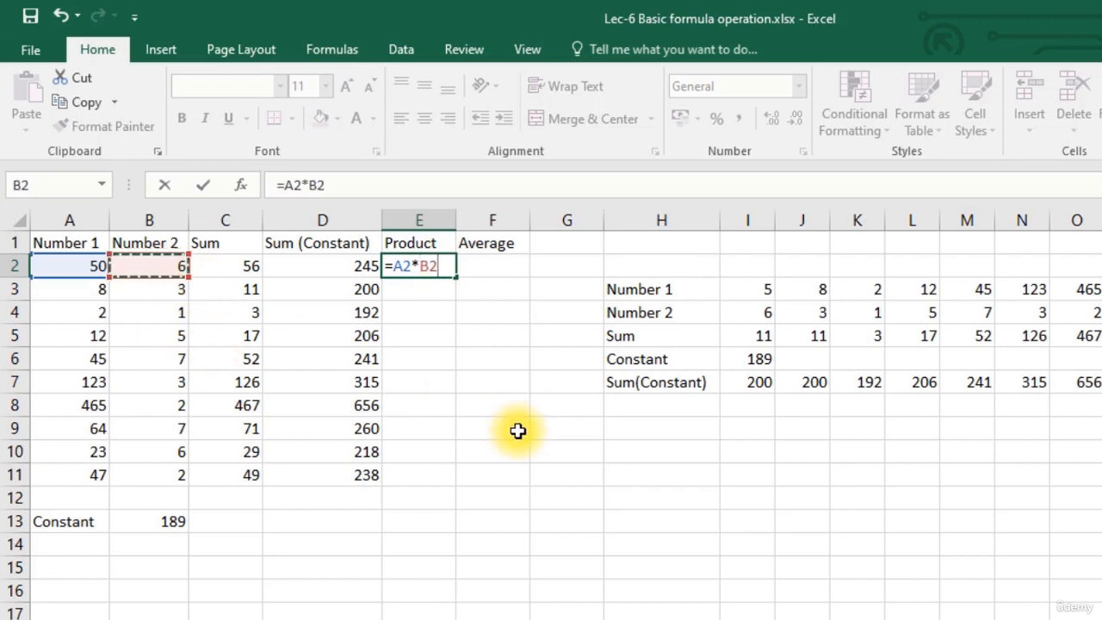
pyautogui.write('*')
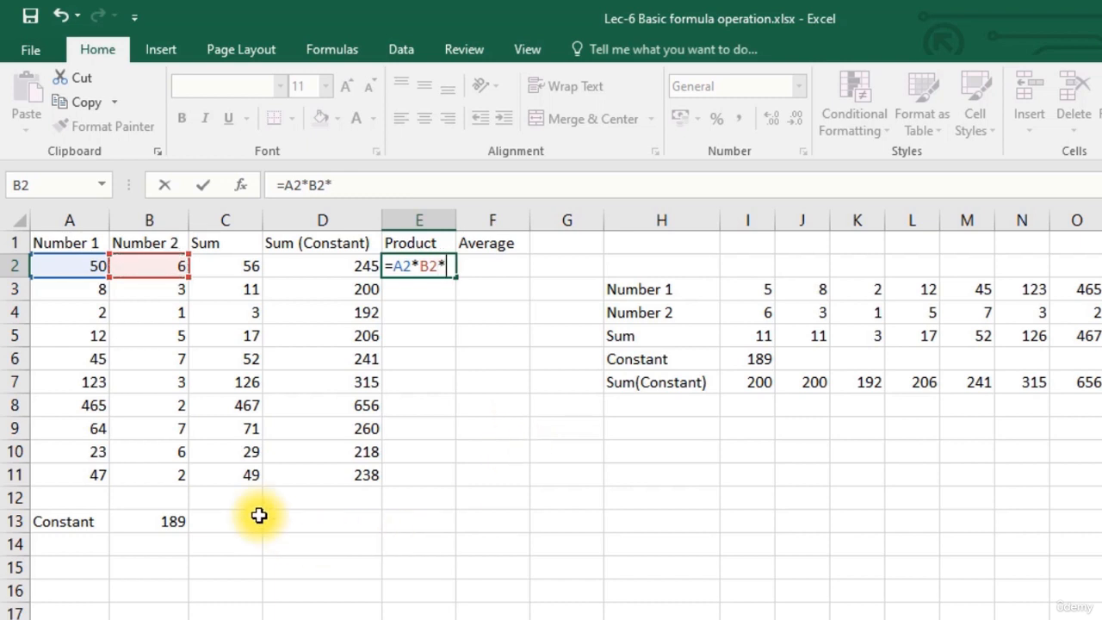
pyautogui.click(153, 522)
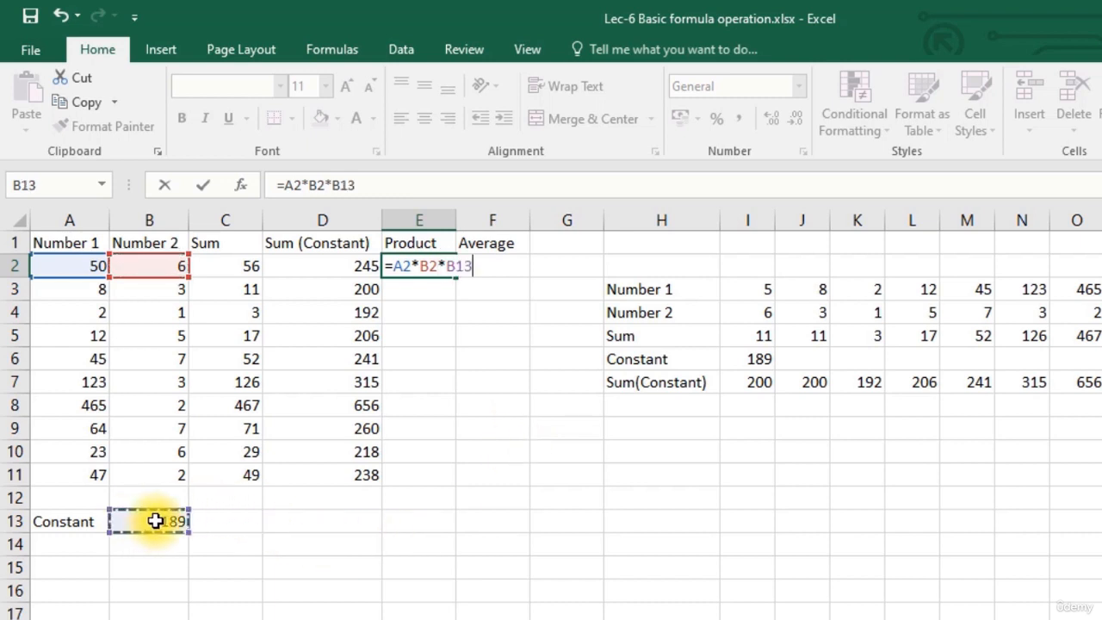
pyautogui.click(344, 185)
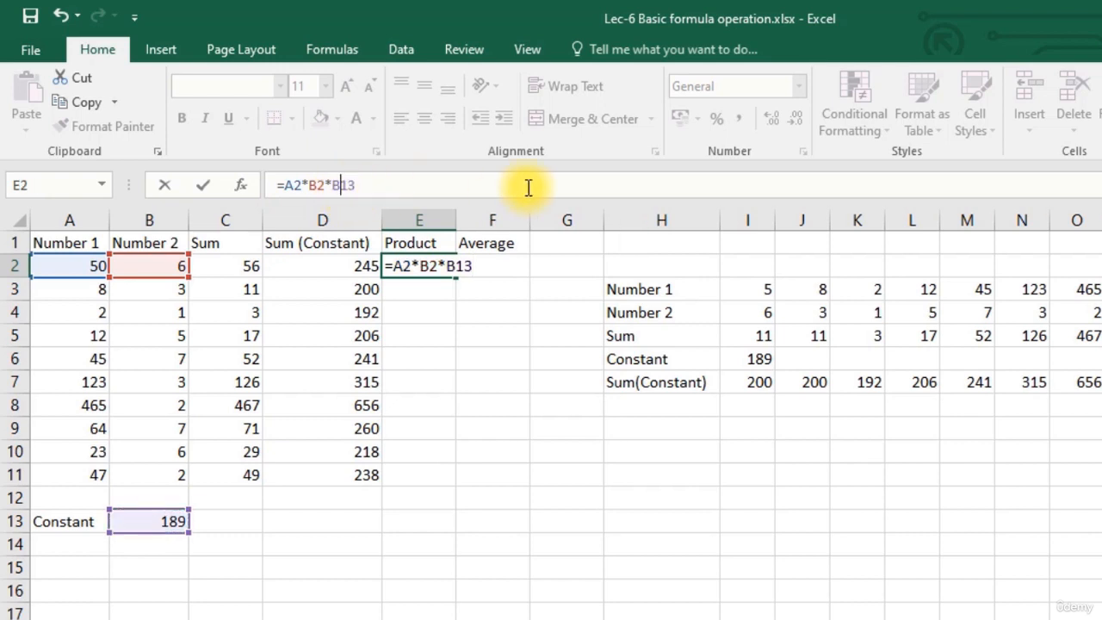
pyautogui.write('$')
pyautogui.press('Return')
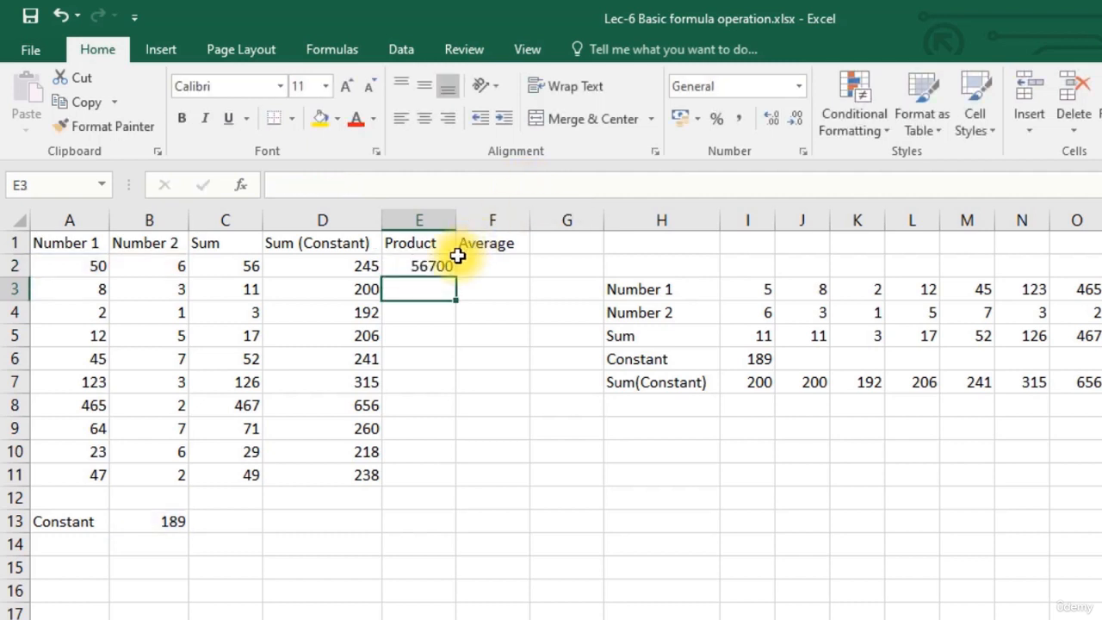
pyautogui.click(419, 270)
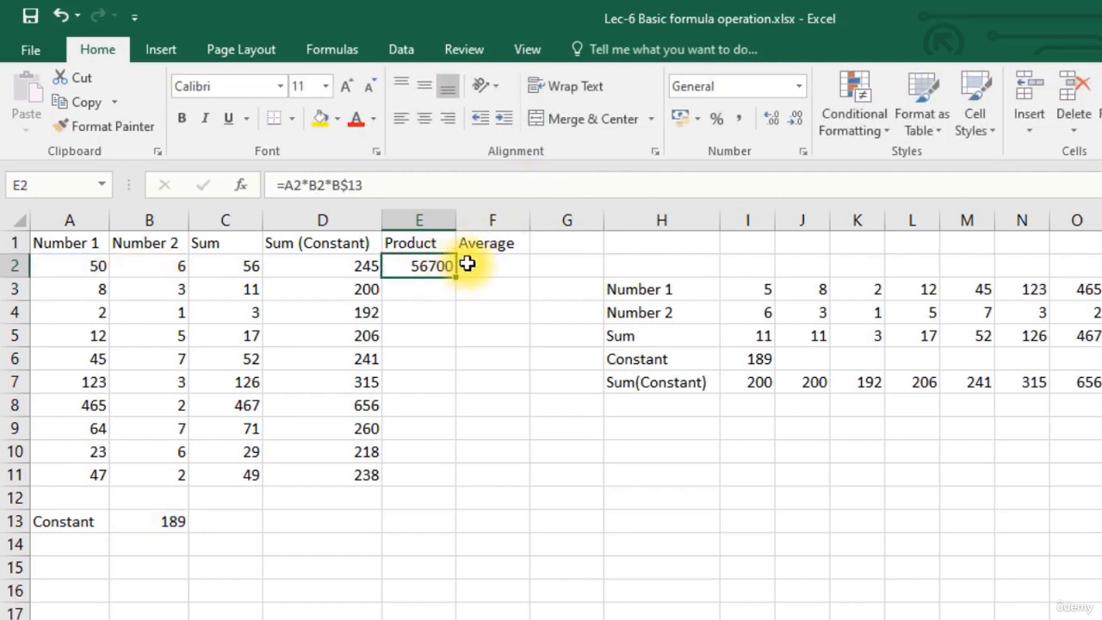
# Enter the Average formula =(A2+B2+B$13)/3 in F2, with the row of the constant's reference locked
pyautogui.click(493, 260)
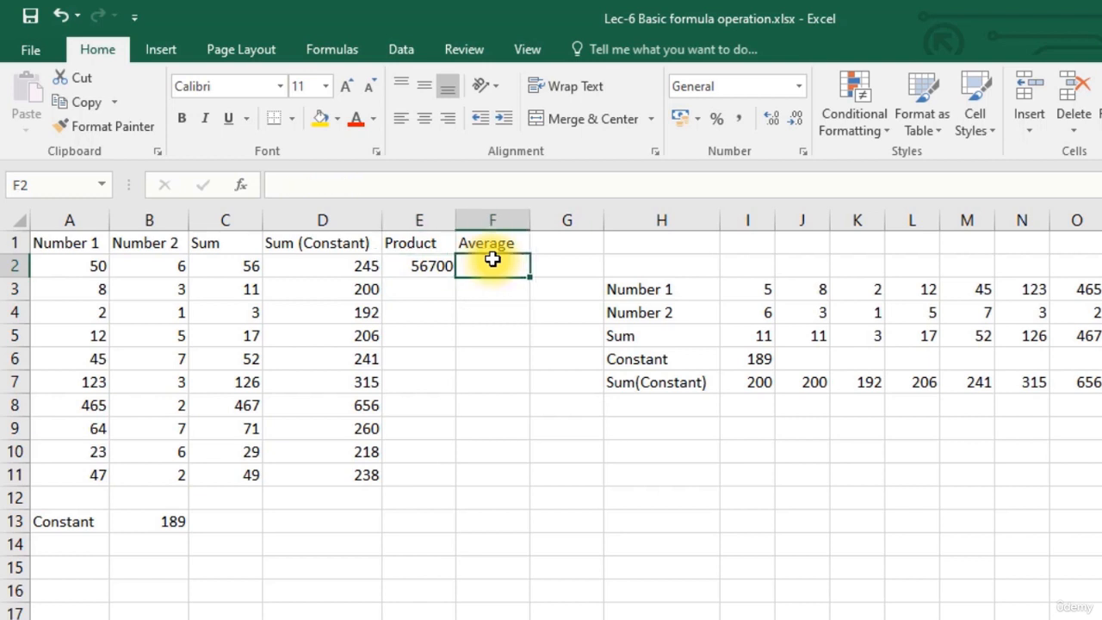
pyautogui.write('=')
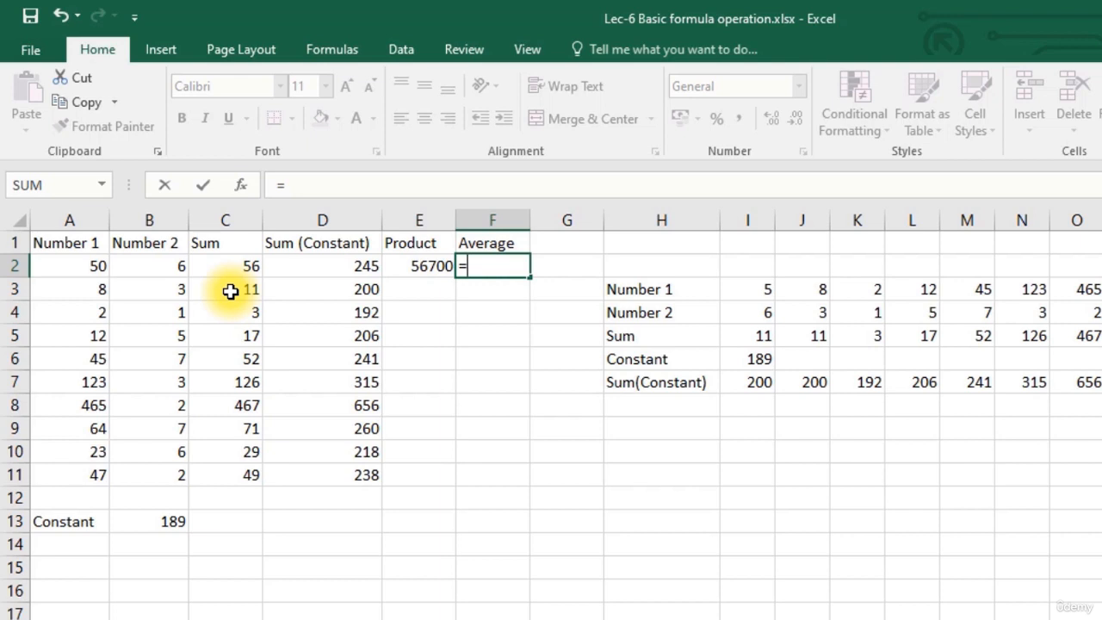
pyautogui.write('(')
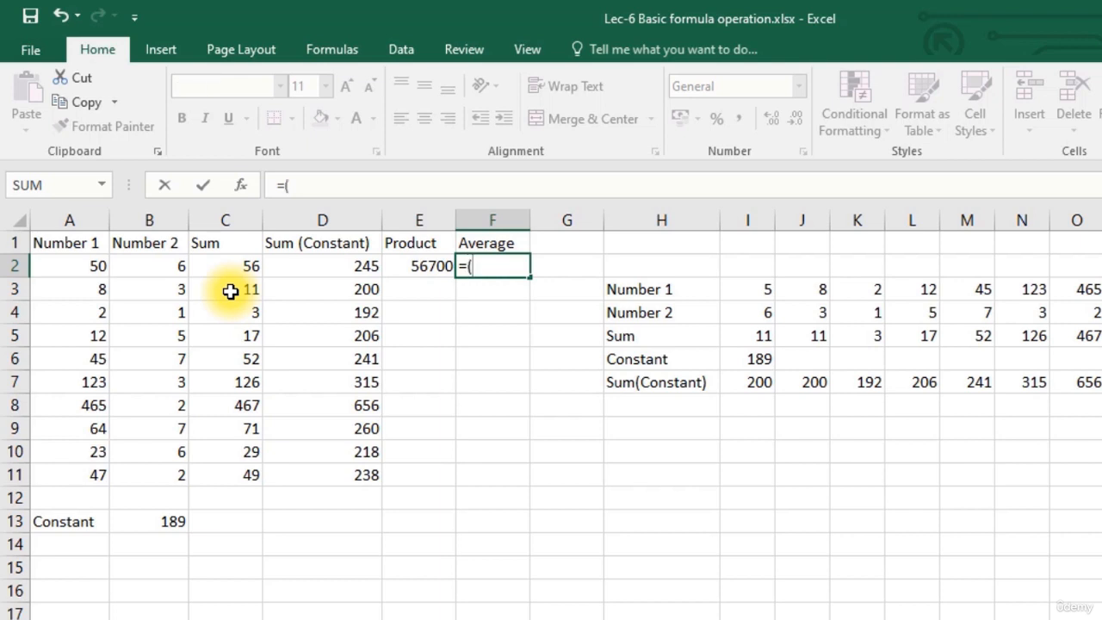
pyautogui.click(91, 265)
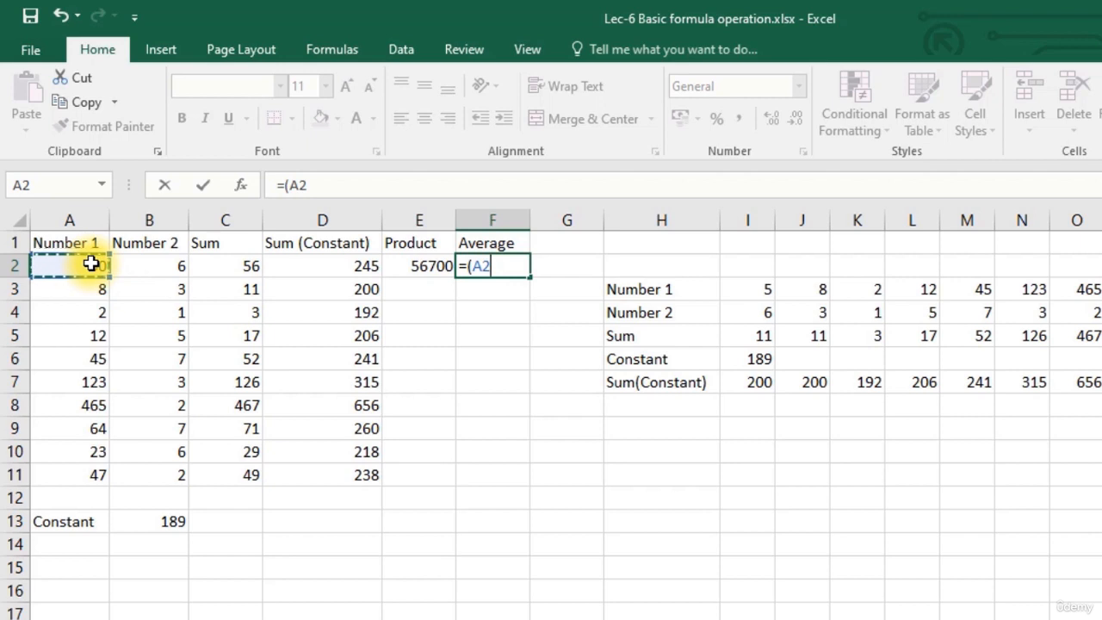
pyautogui.write('+')
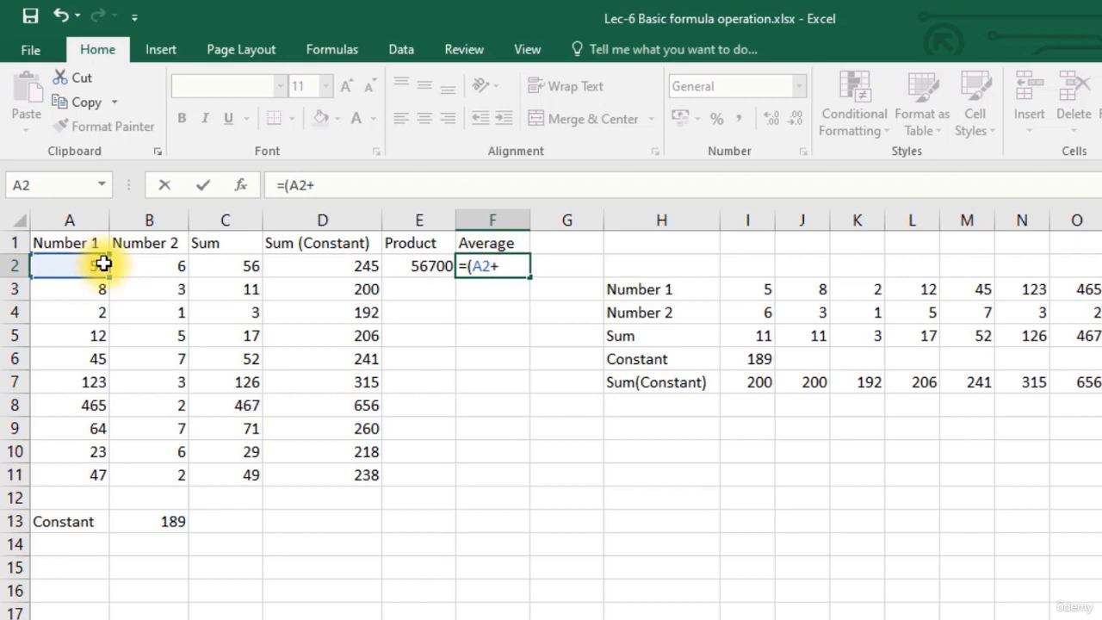
pyautogui.click(179, 268)
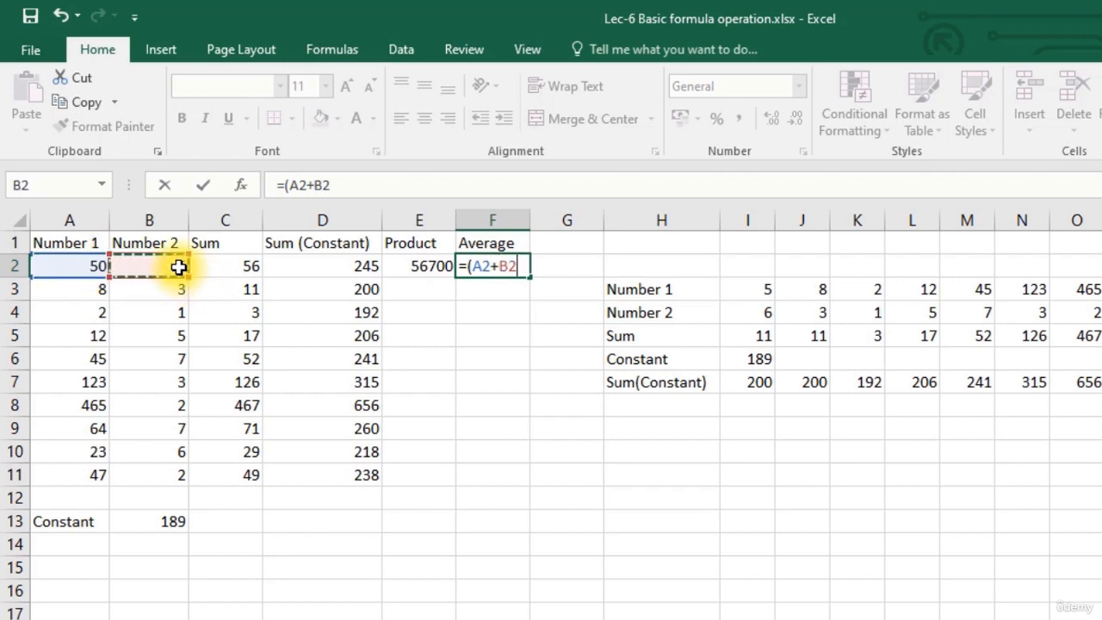
pyautogui.write('+')
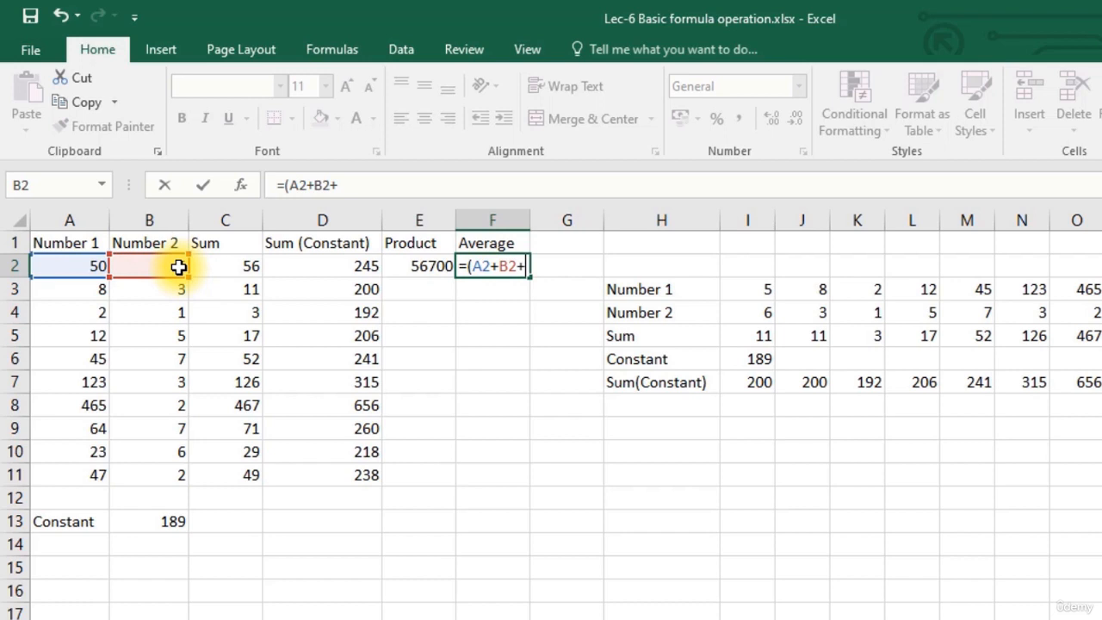
pyautogui.click(154, 522)
pyautogui.click(348, 184)
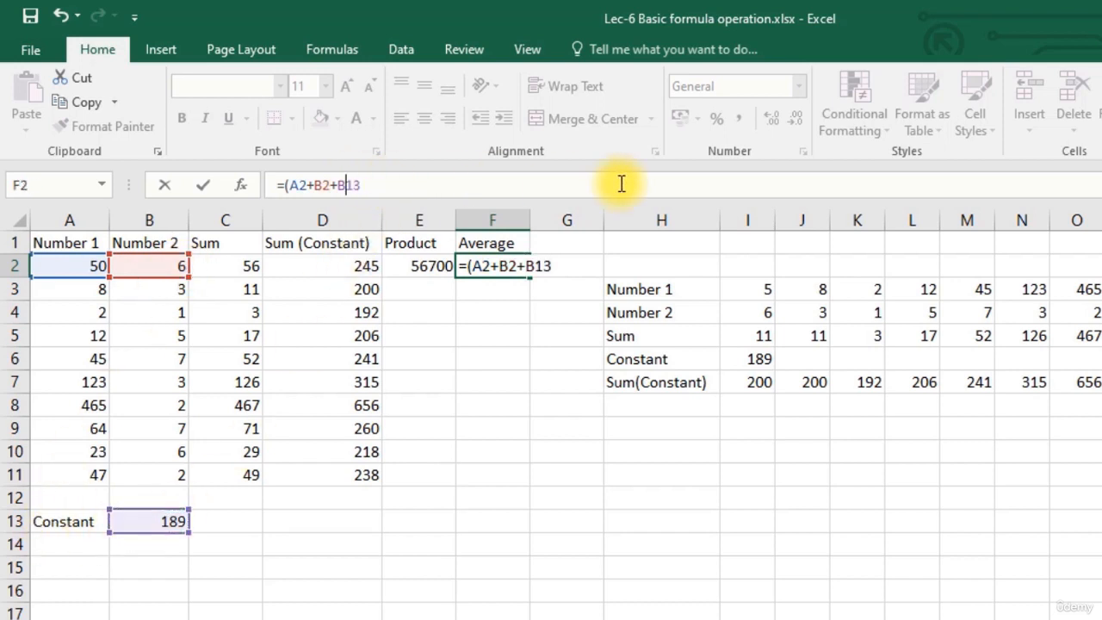
pyautogui.write('$')
pyautogui.click(389, 186)
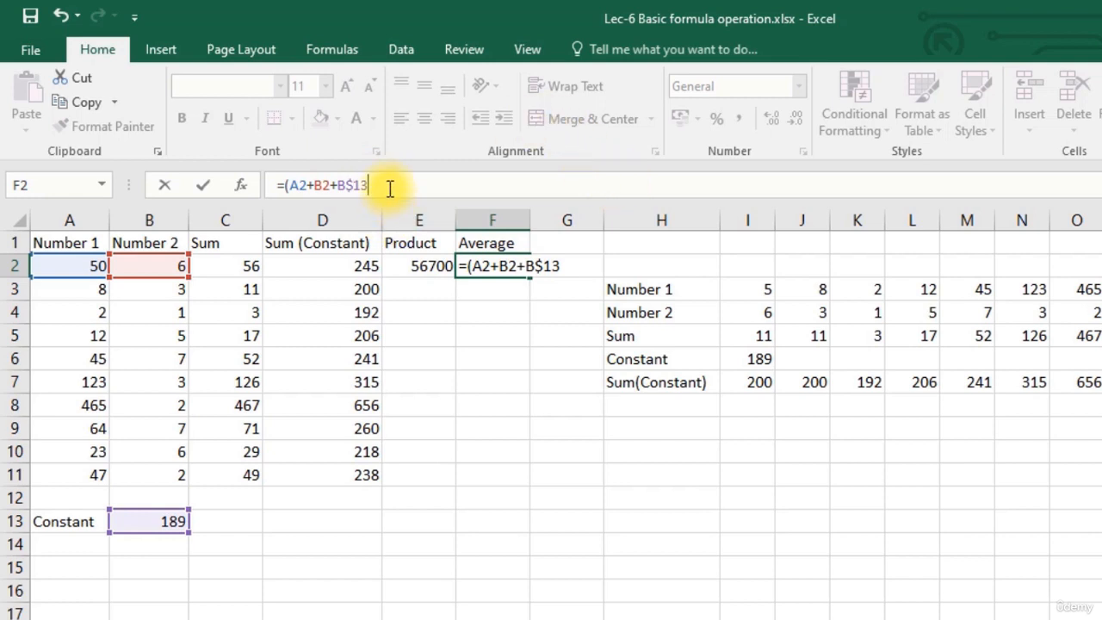
pyautogui.write(')/3')
pyautogui.press('Return')
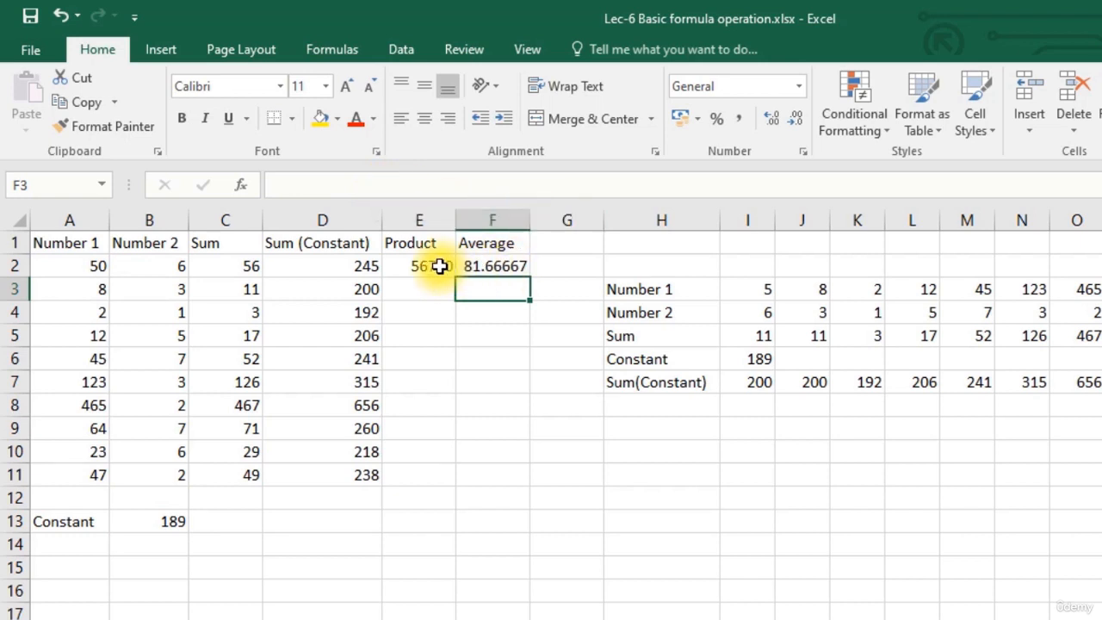
# Fill the Product and Average formulas from E2:F2 down to row 11 together and check the last Average formula
pyautogui.click(484, 268)
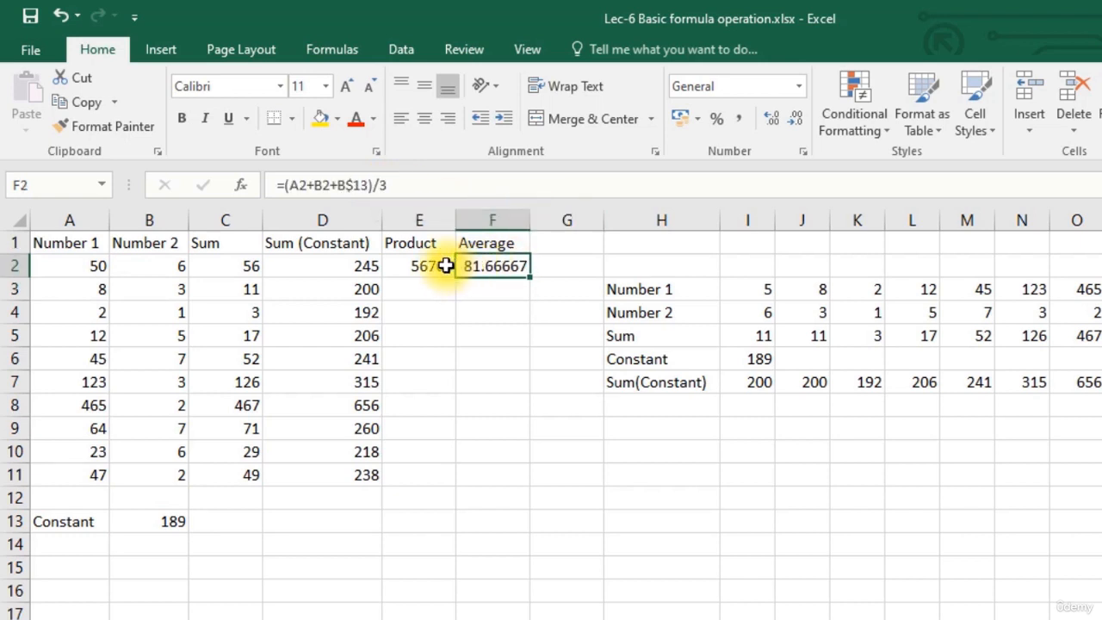
pyautogui.click(443, 266)
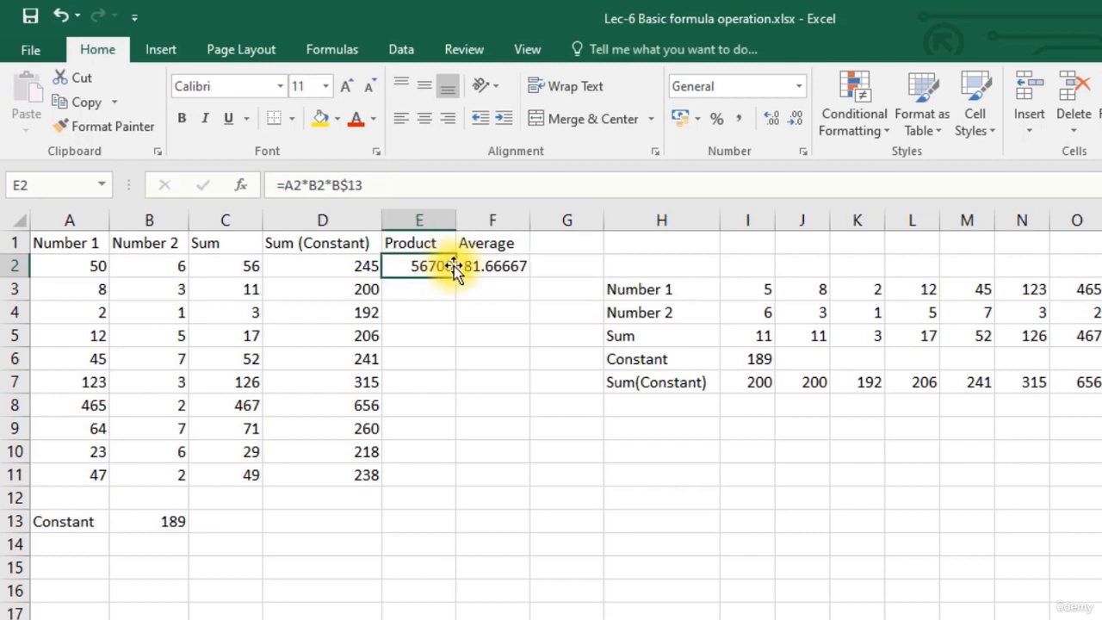
pyautogui.click(474, 266)
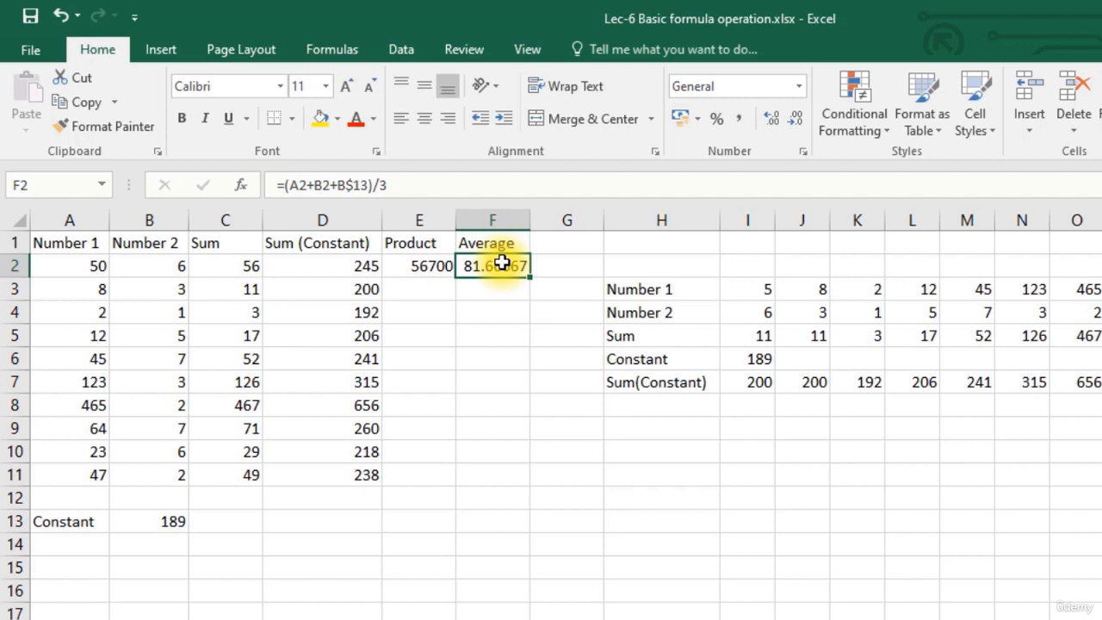
pyautogui.click(465, 289)
pyautogui.moveTo(426, 272); pyautogui.dragTo(494, 274)
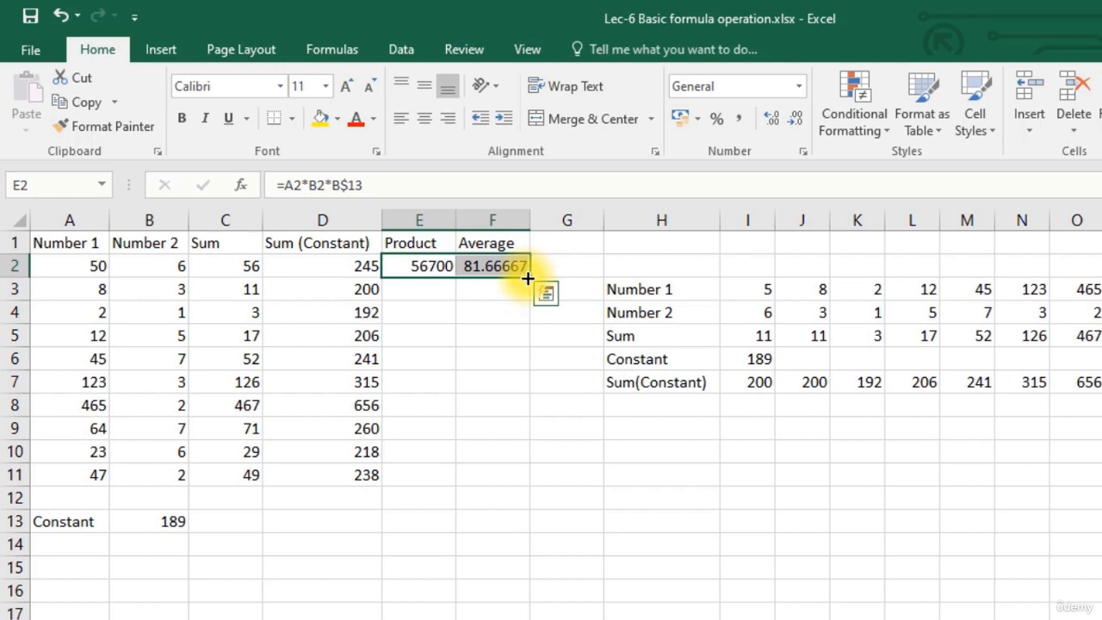
pyautogui.doubleClick(527, 279)
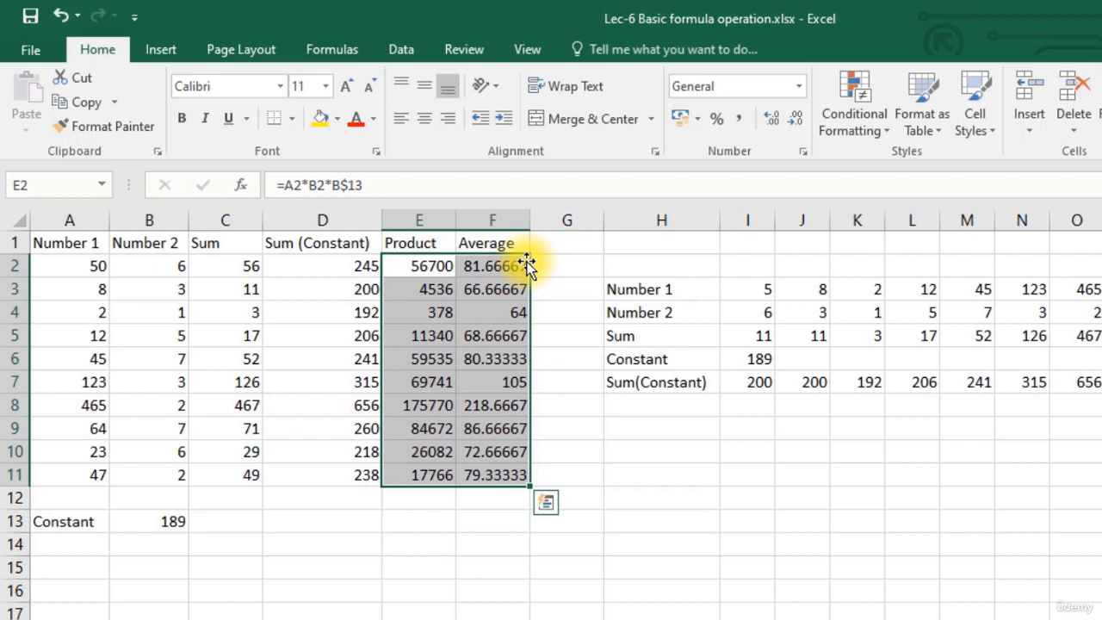
pyautogui.click(492, 476)
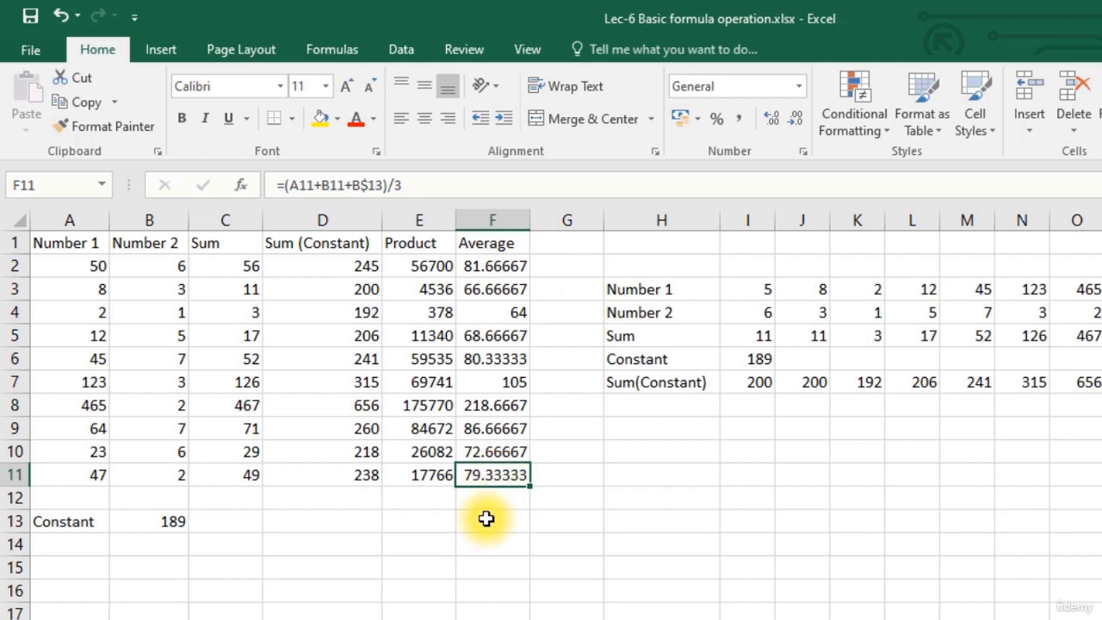